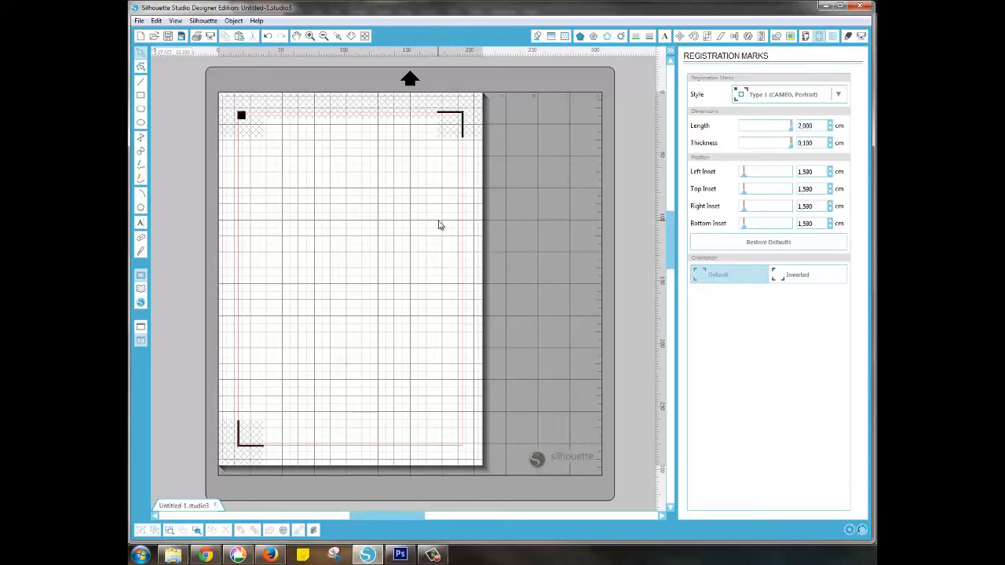
- Open the Scale settings
click(778, 35)
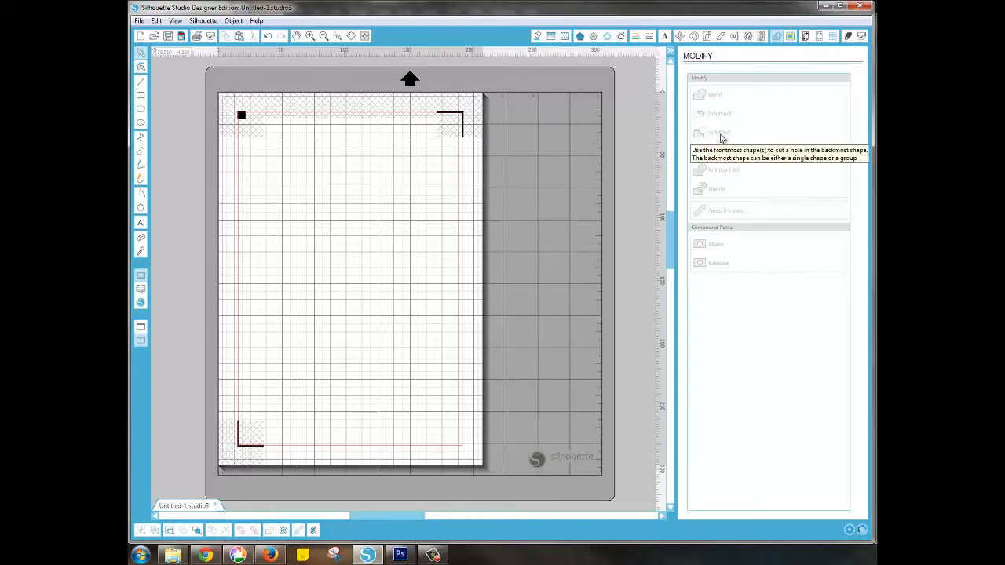
click(708, 36)
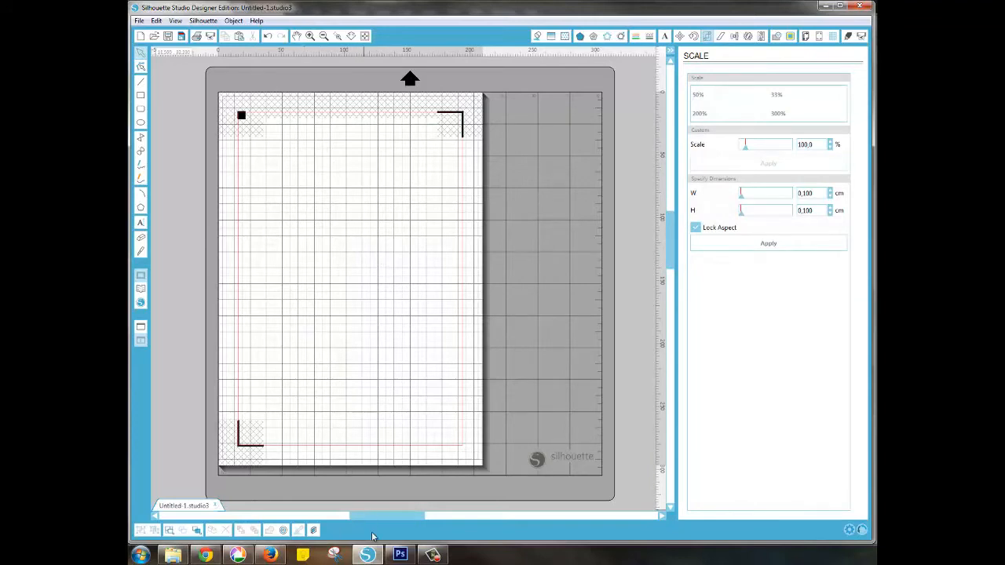
- Switch to Photoshop and open Mushroom-Garden.jpg from the Some_Odd_Girl folder
click(399, 555)
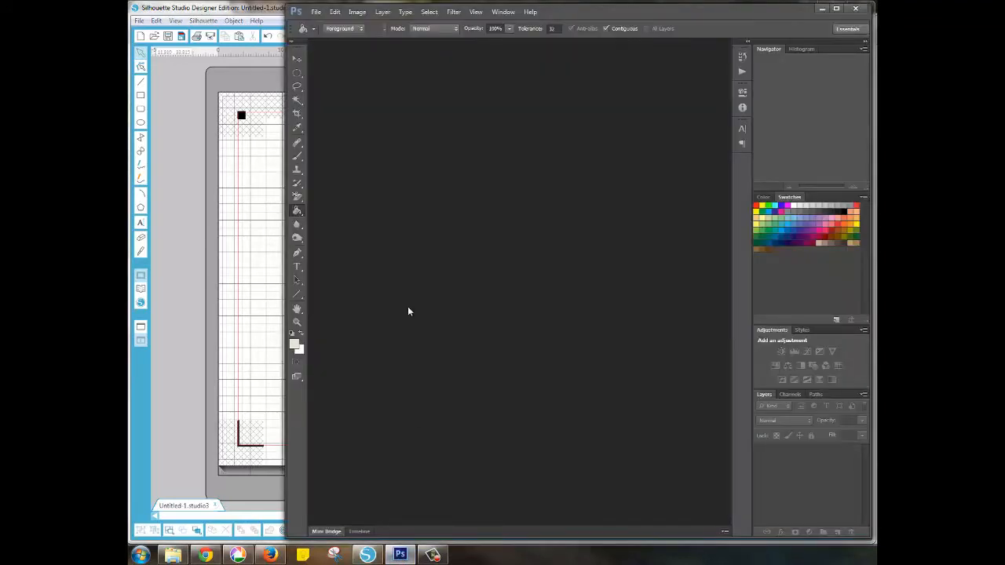
click(173, 555)
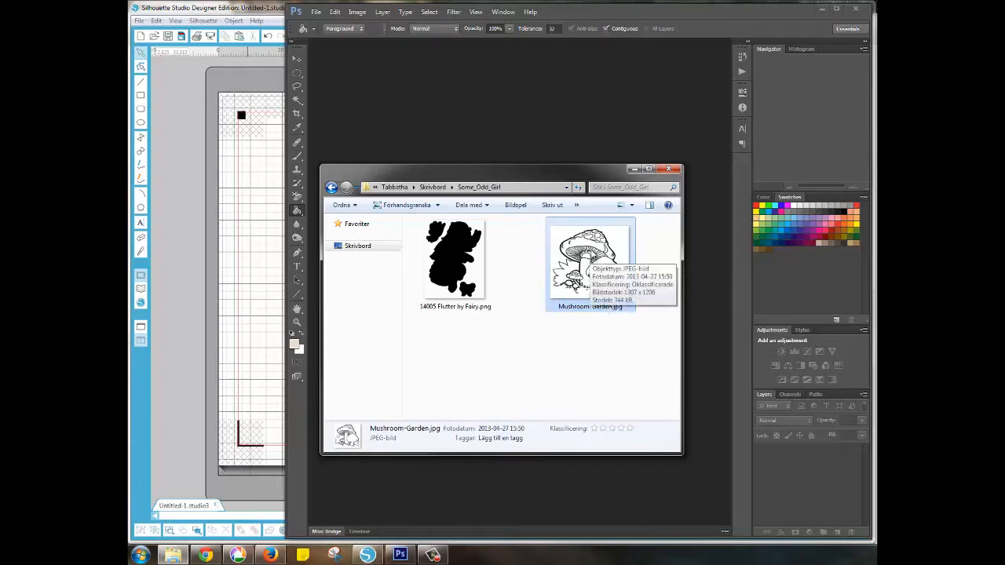
drag(591, 255, 477, 123)
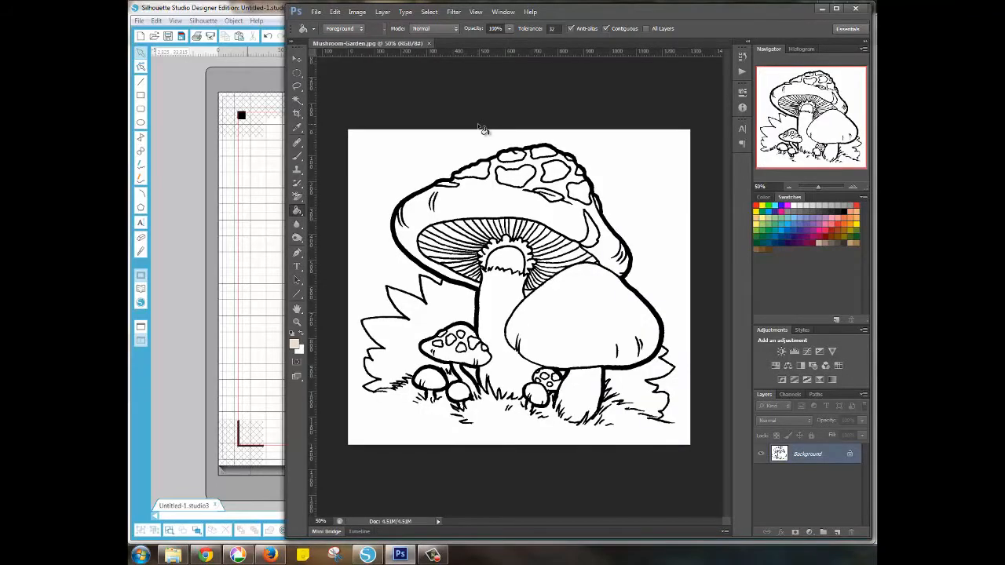
- Convert the mushroom background into a regular layer and add a new empty layer beneath it
double_click(813, 458)
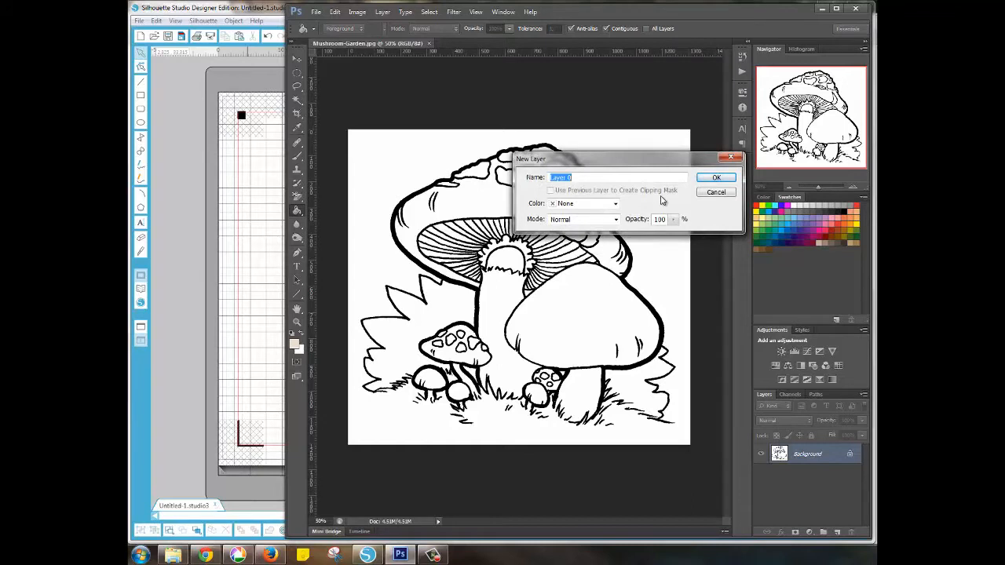
click(716, 179)
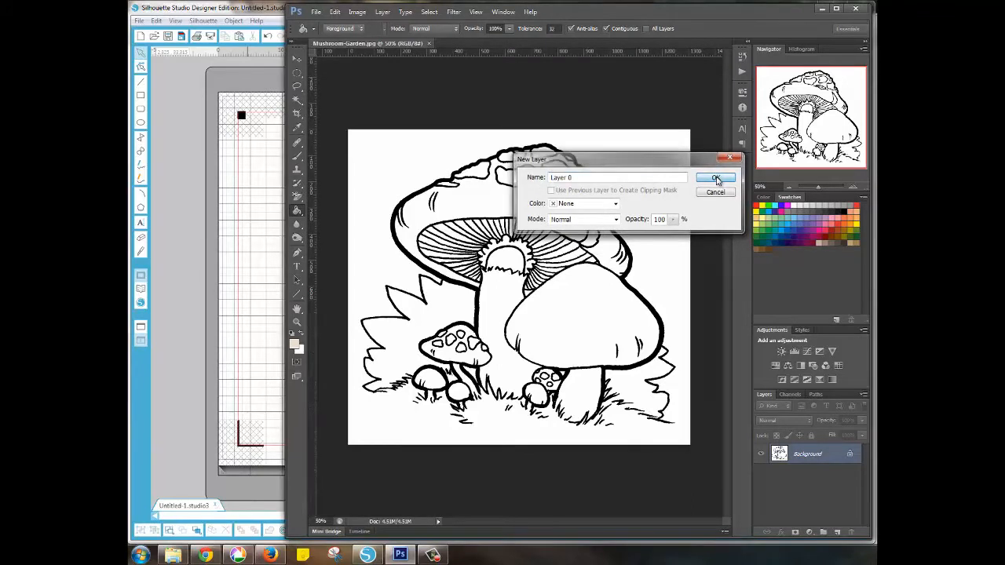
click(836, 533)
drag(826, 455, 821, 486)
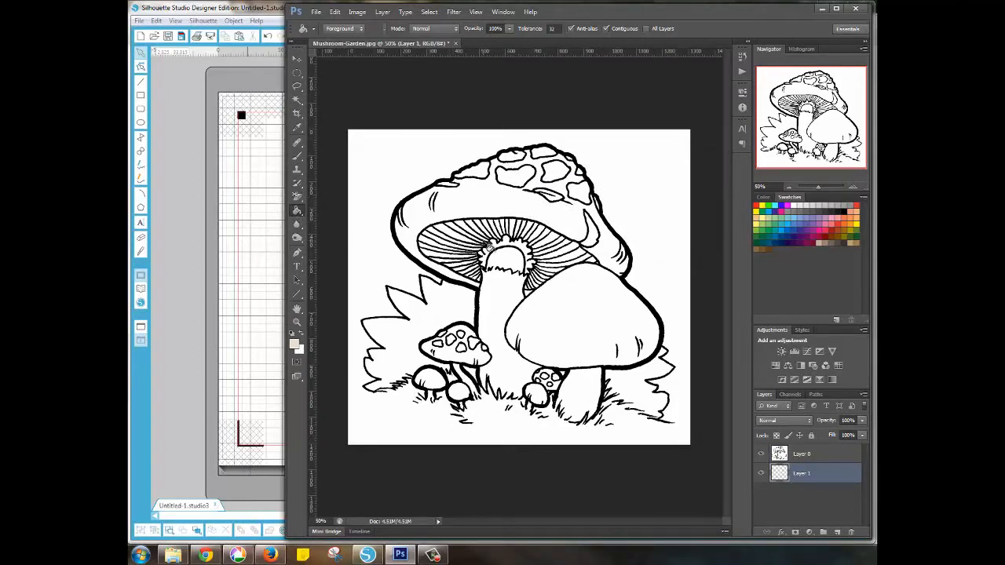
- Fill the new layer beneath the mushroom drawing with the light beige foreground color f1e0cb
click(489, 246)
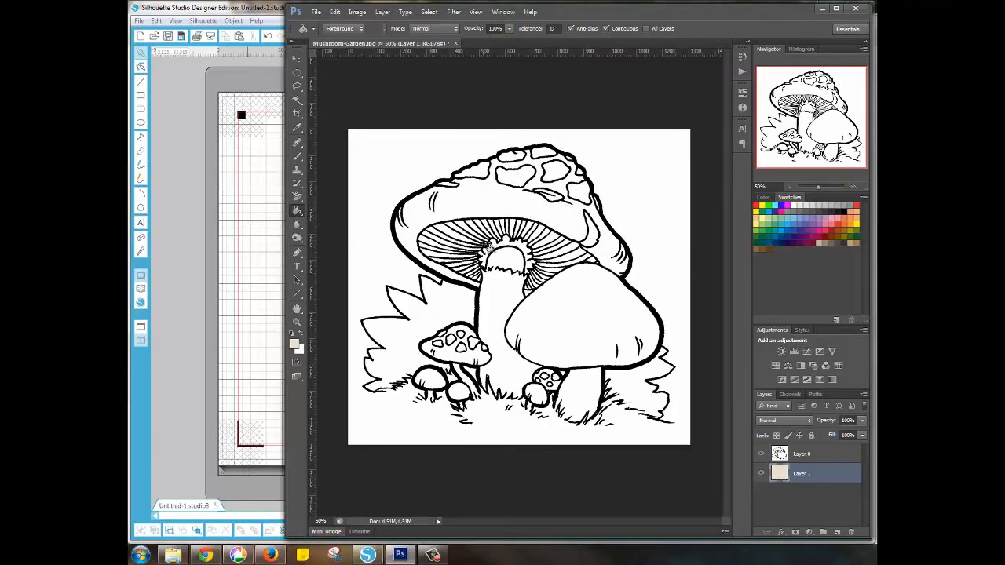
click(296, 343)
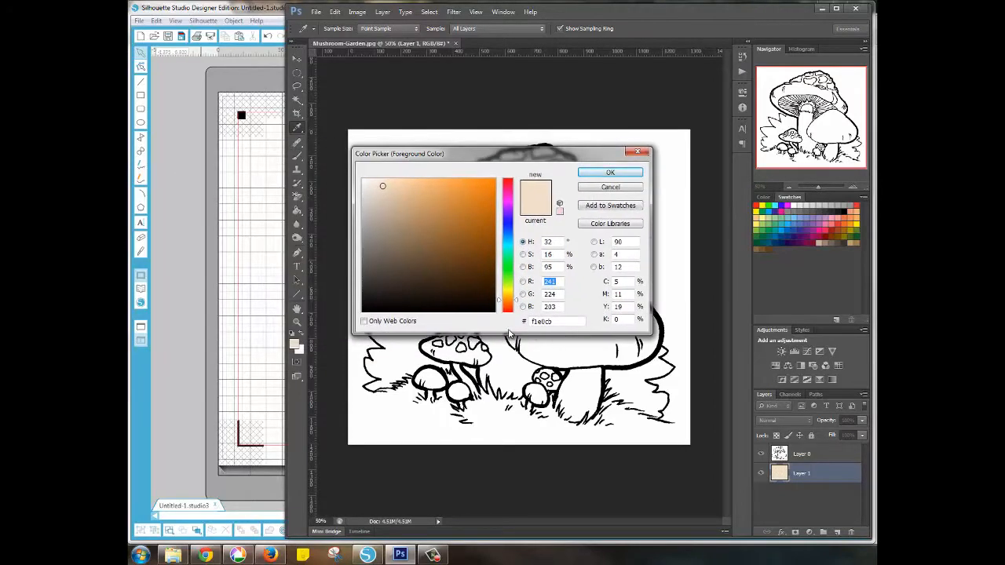
click(621, 188)
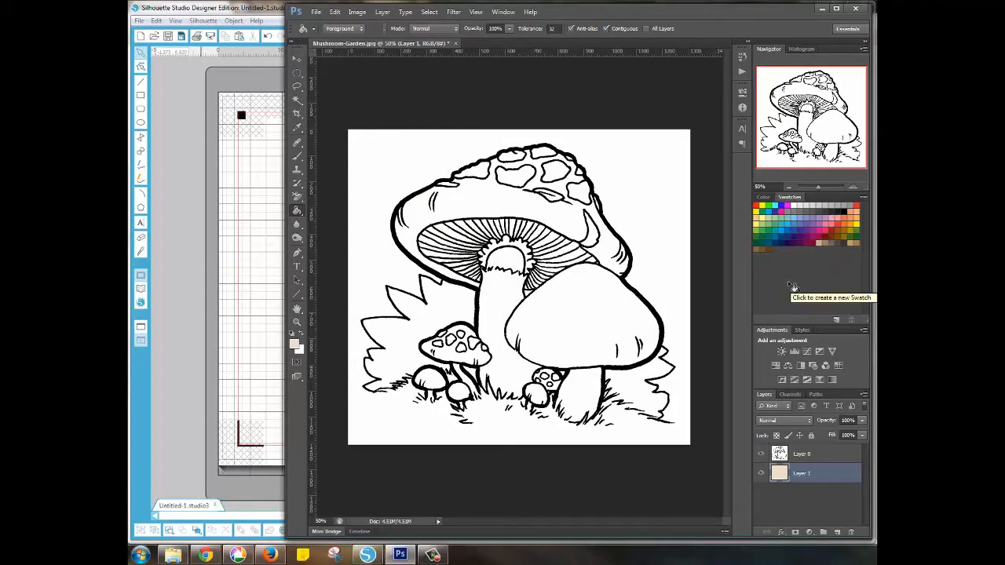
- Set the blend mode of the mushroom line-art layer to Screen
click(813, 453)
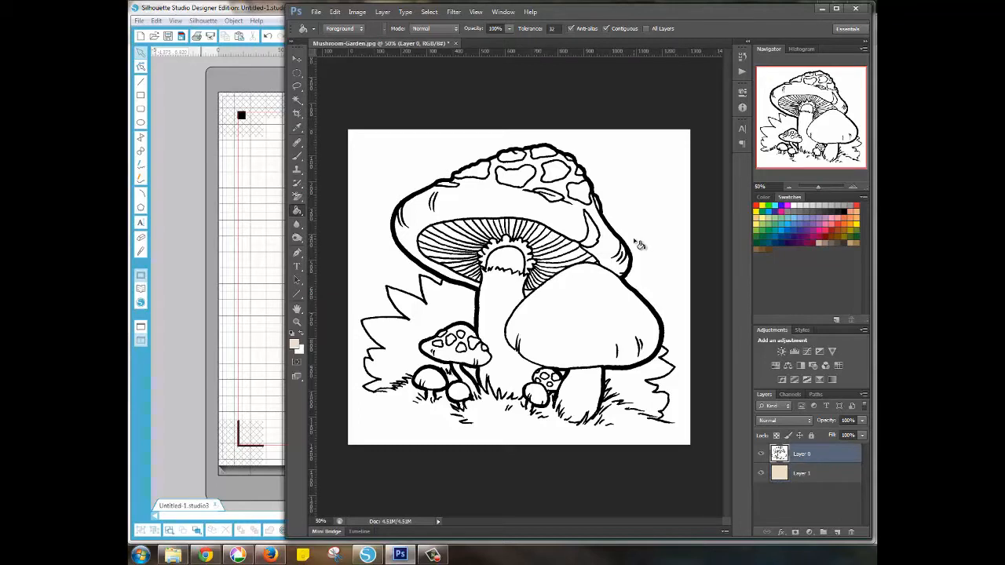
click(797, 418)
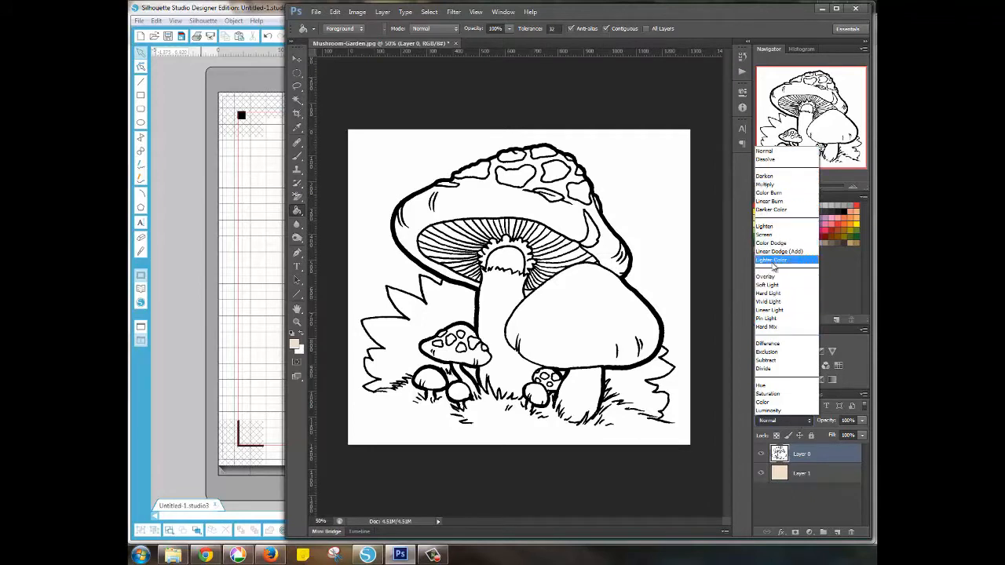
click(764, 234)
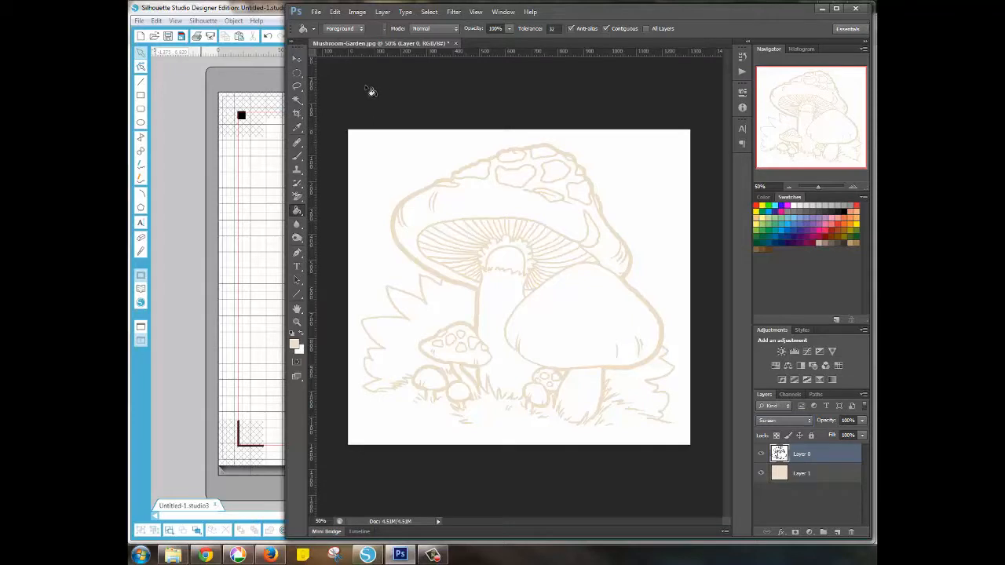
- Select the whole canvas and copy the merged beige mushroom image
click(297, 59)
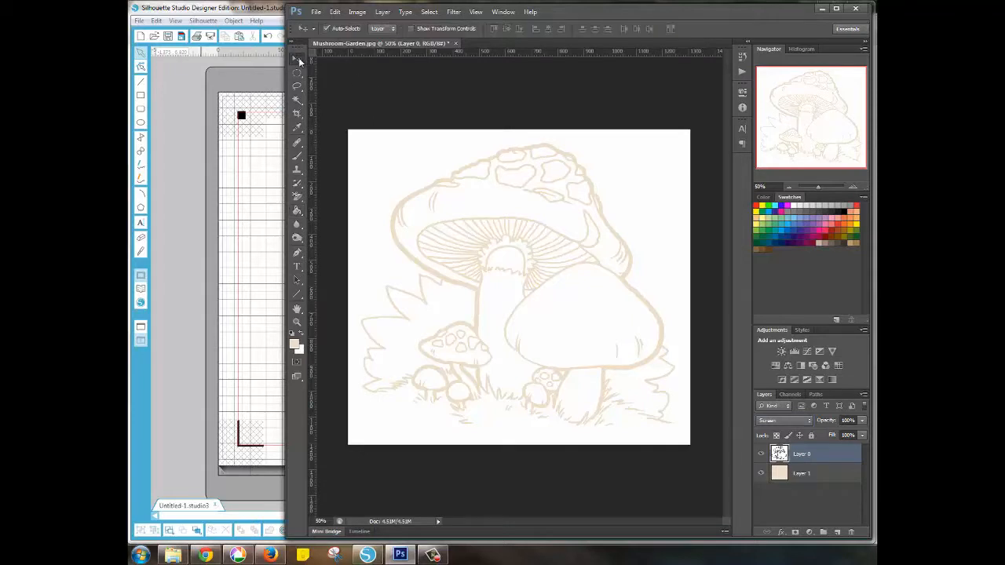
click(357, 12)
mouse_move(429, 11)
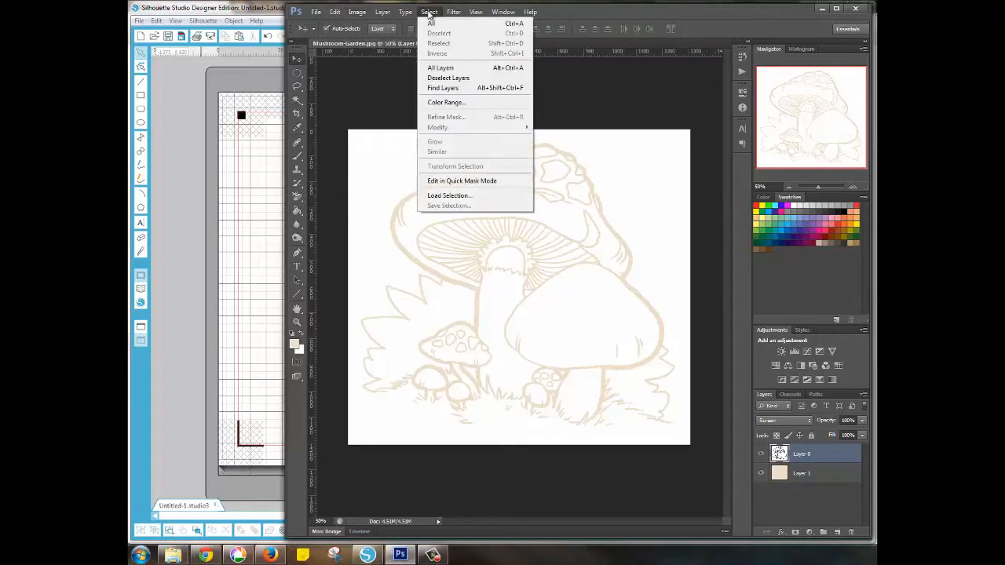
click(434, 27)
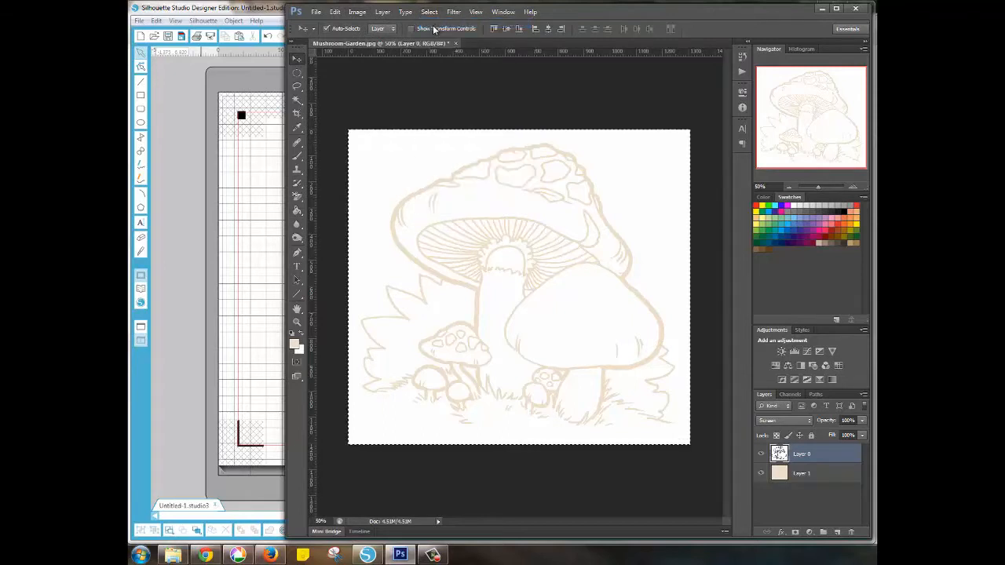
click(337, 11)
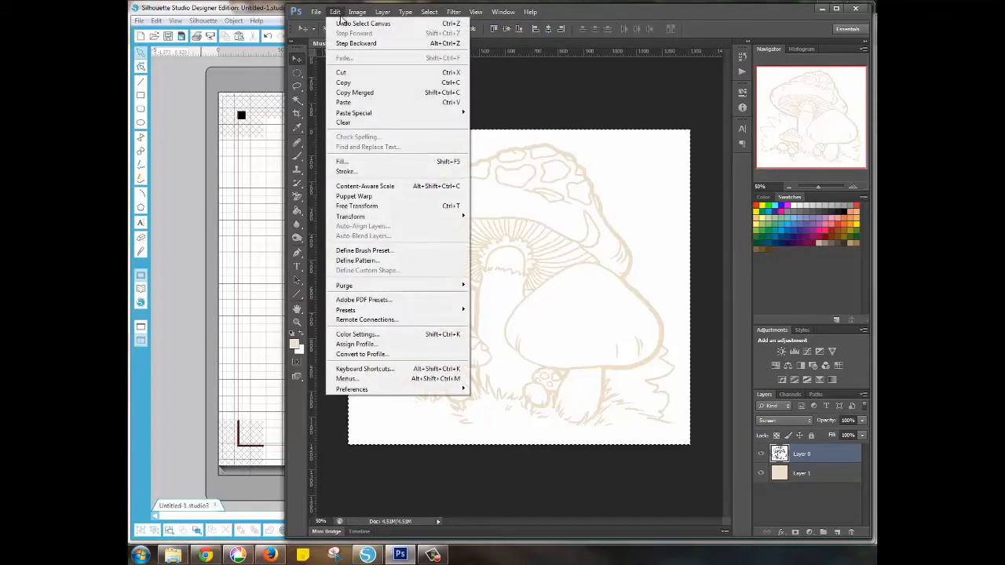
click(358, 93)
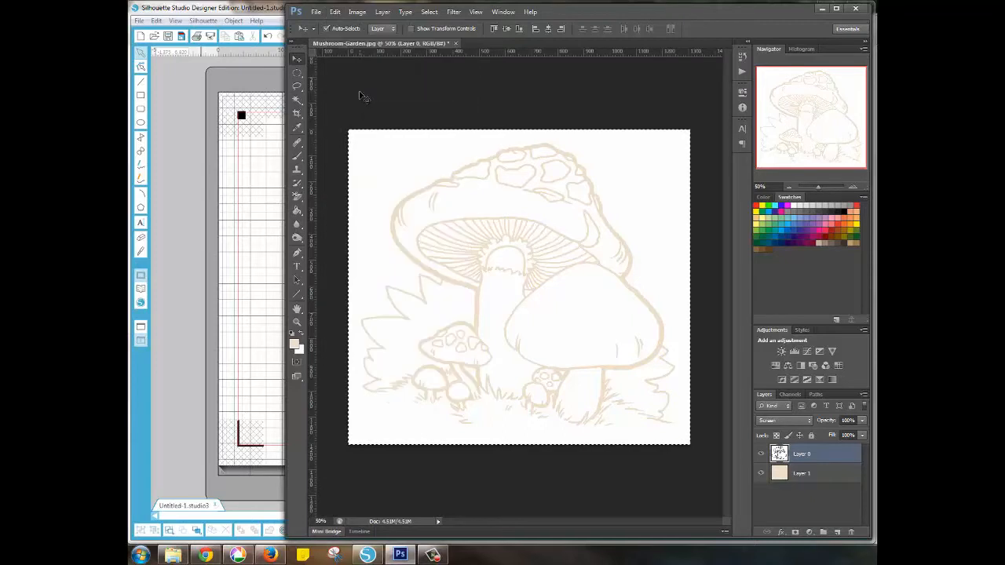
- Switch to Silhouette Studio and paste the copied mushroom image onto the page
click(244, 172)
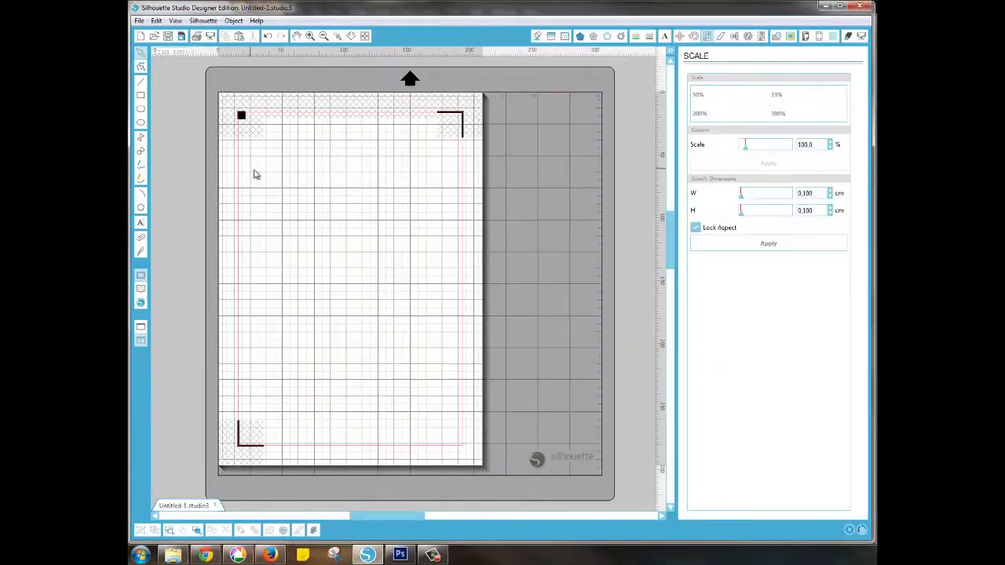
right_click(256, 174)
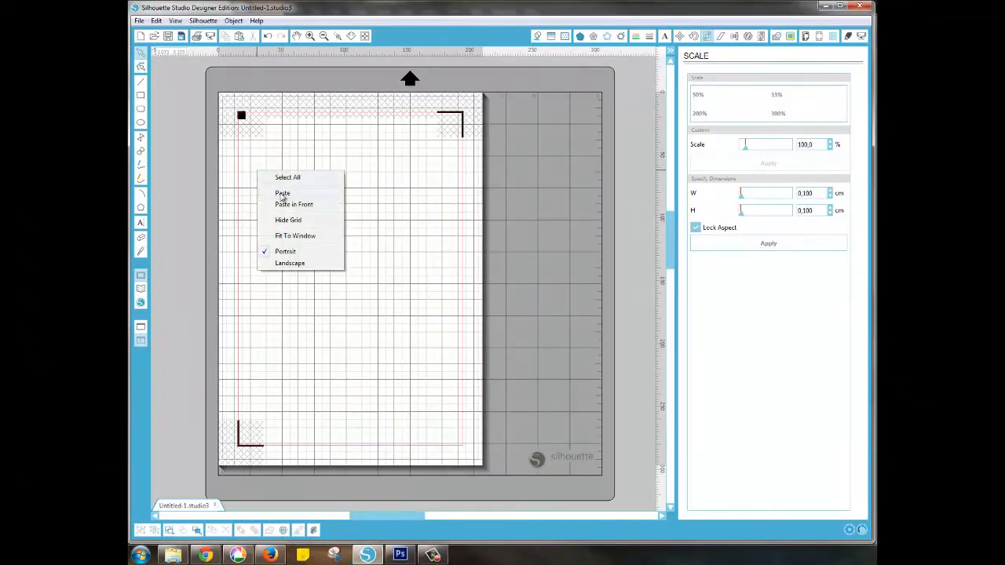
click(283, 194)
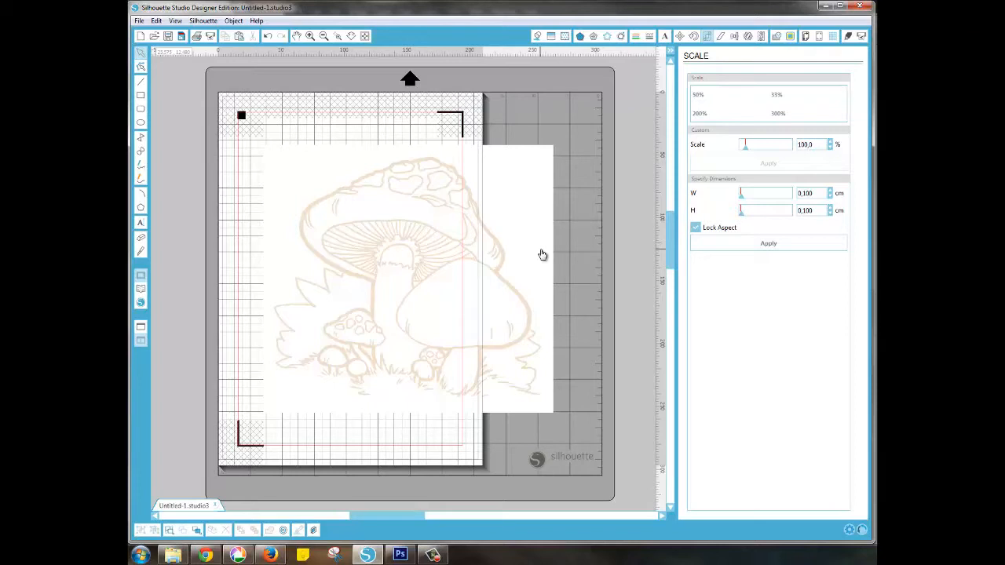
- Resize the pasted mushroom image to 10 cm wide with its aspect ratio locked
click(413, 294)
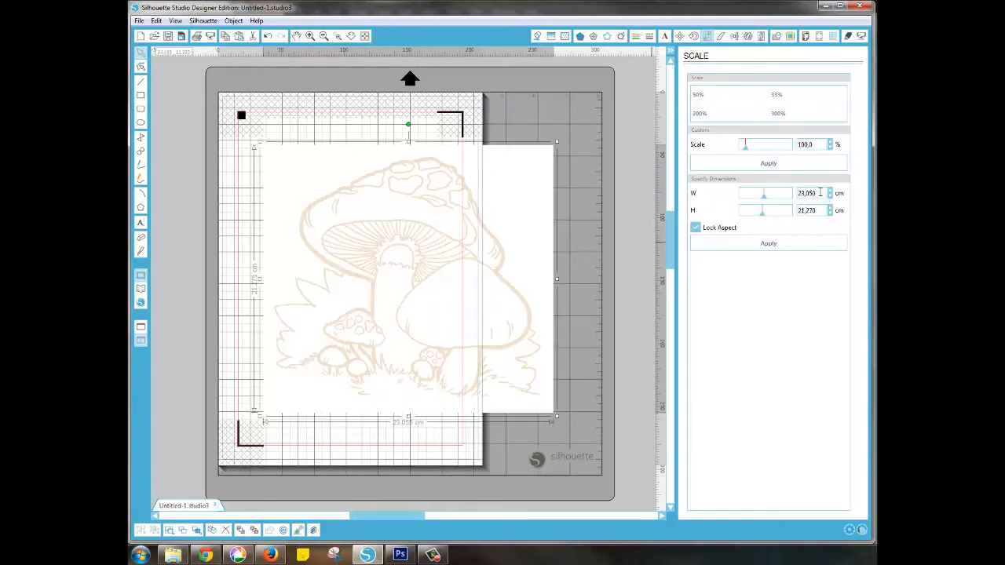
drag(819, 192, 746, 196)
text(10)
key(Return)
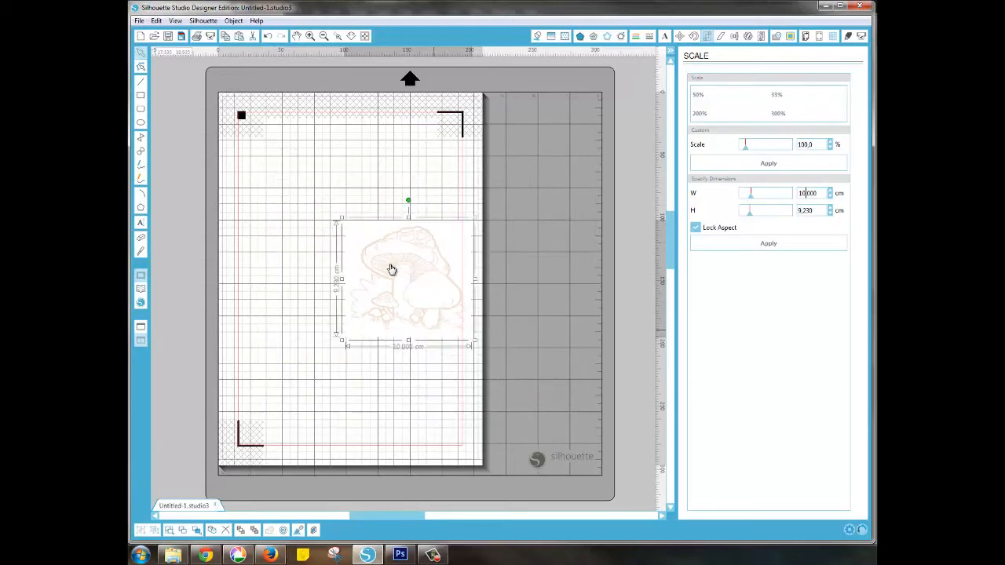
- Move the mushroom image inside the registration marks in the upper half of the page
drag(375, 251, 335, 209)
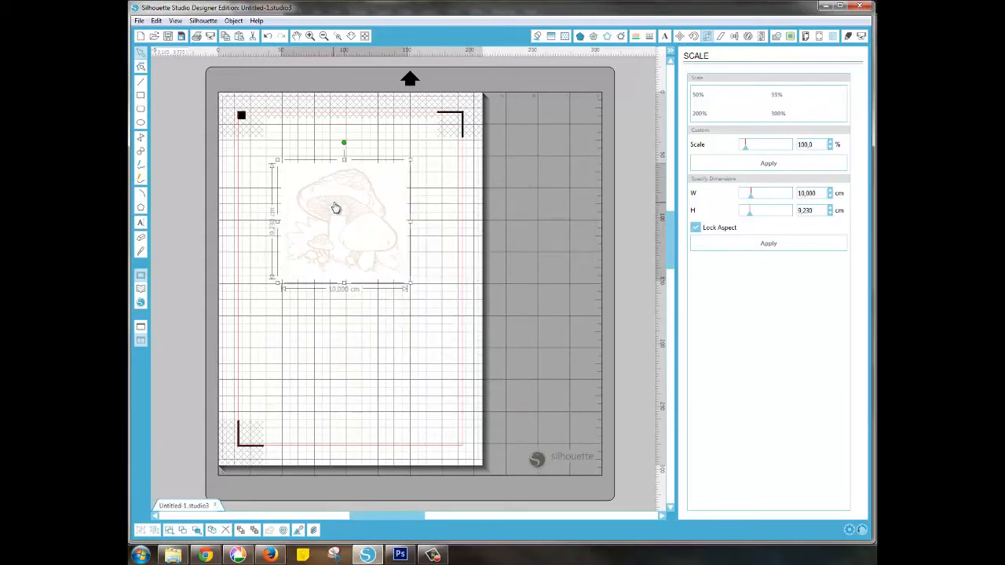
click(311, 36)
click(340, 36)
mouse_move(442, 309)
mouse_down()
mouse_move(223, 164)
mouse_move(187, 77)
mouse_up()
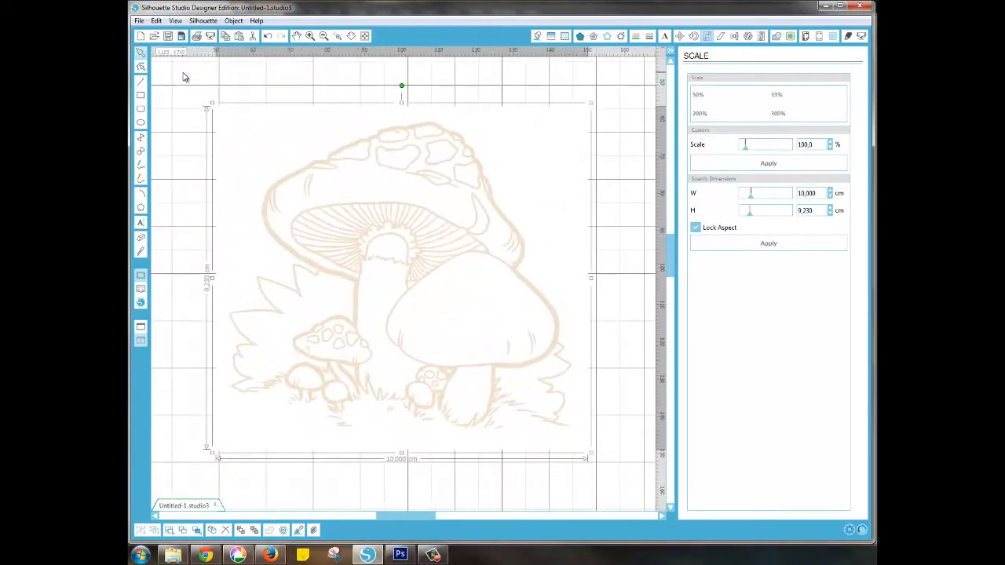
- Close Photoshop without saving the changes to Mushroom-Garden.jpg
click(399, 556)
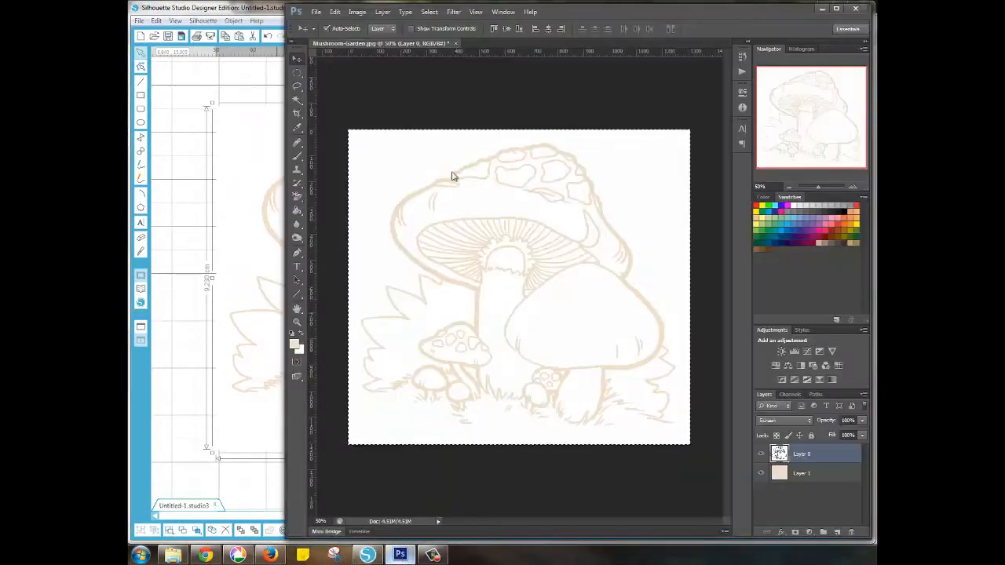
click(855, 9)
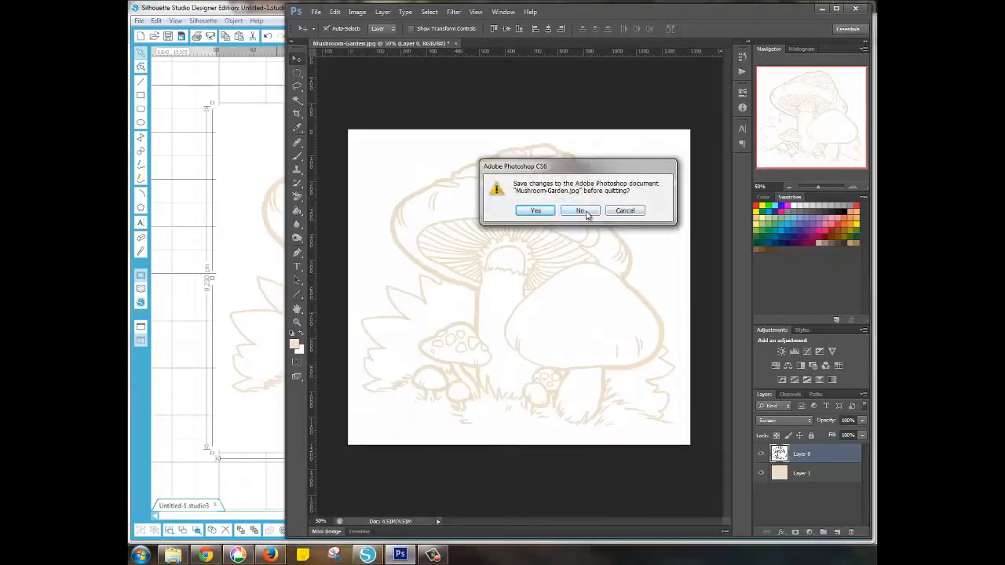
click(581, 212)
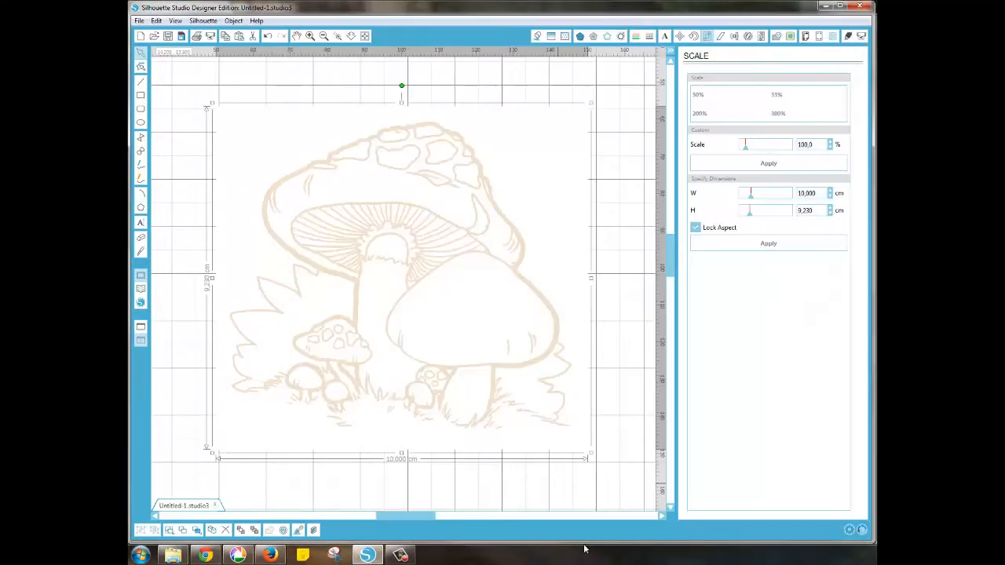
- Insert 14005 Flutter by Fairy.png from the Some_Odd_Girl folder into the page and move it down over the mushroom image's lower part
click(172, 555)
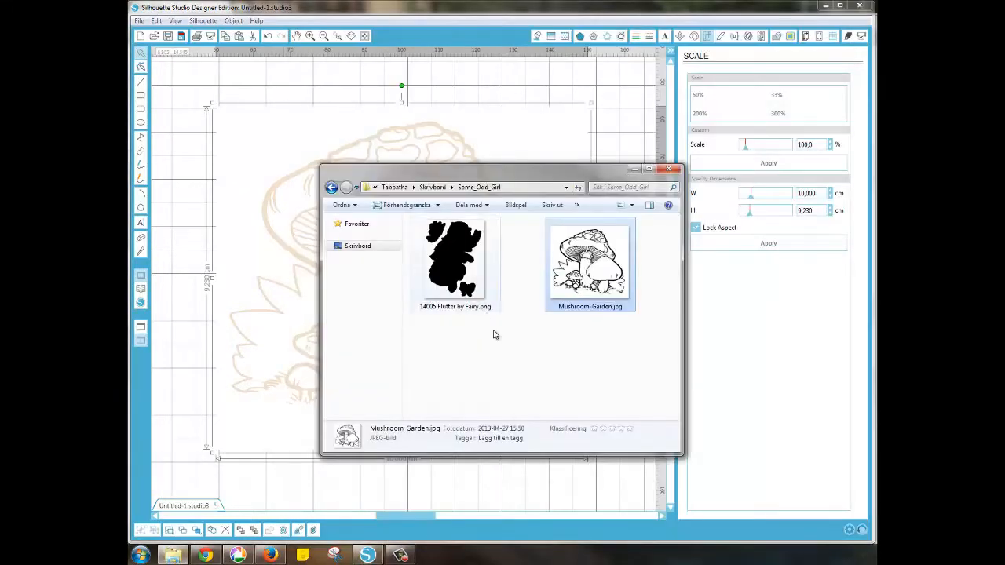
click(499, 355)
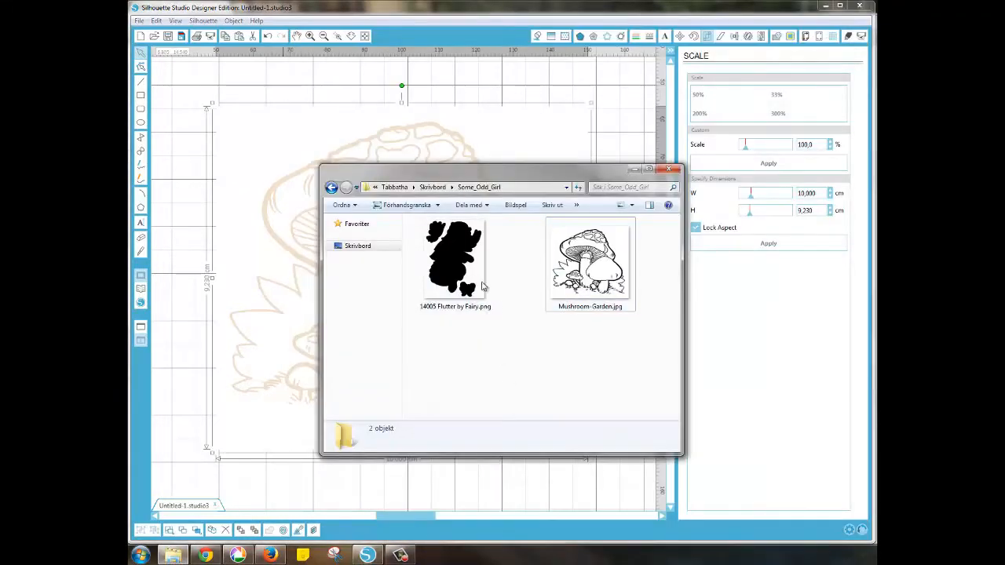
drag(476, 266, 437, 153)
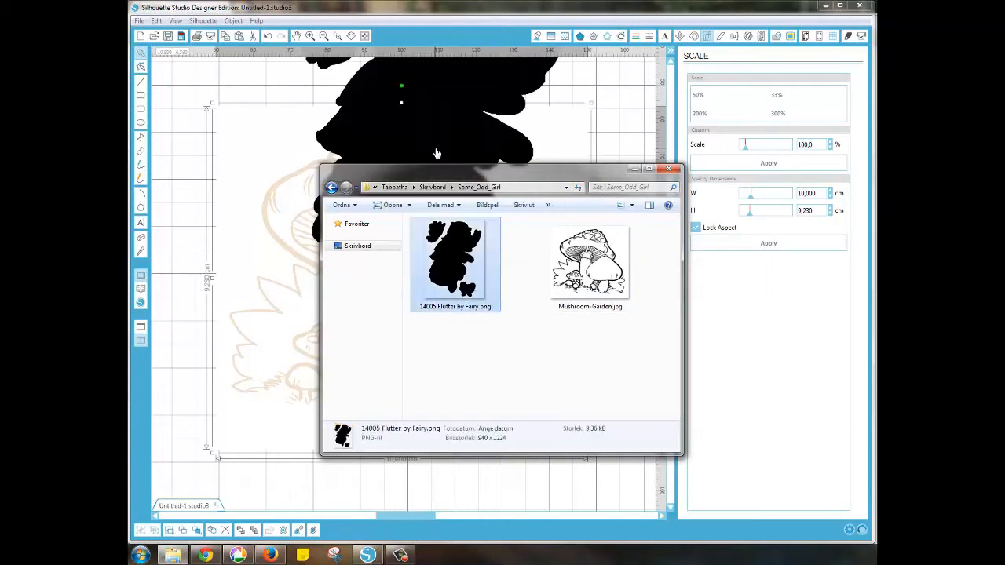
click(634, 172)
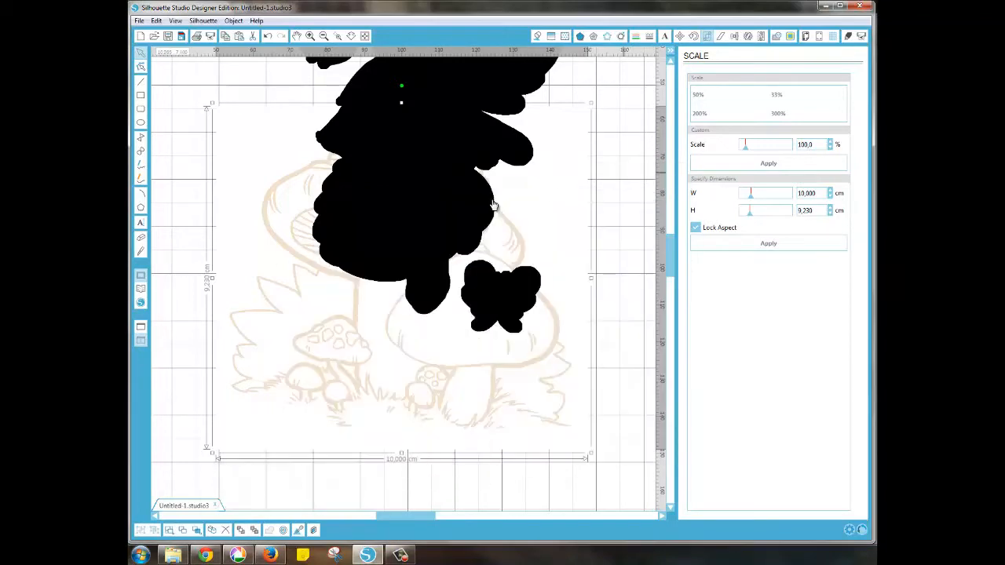
drag(421, 139, 426, 279)
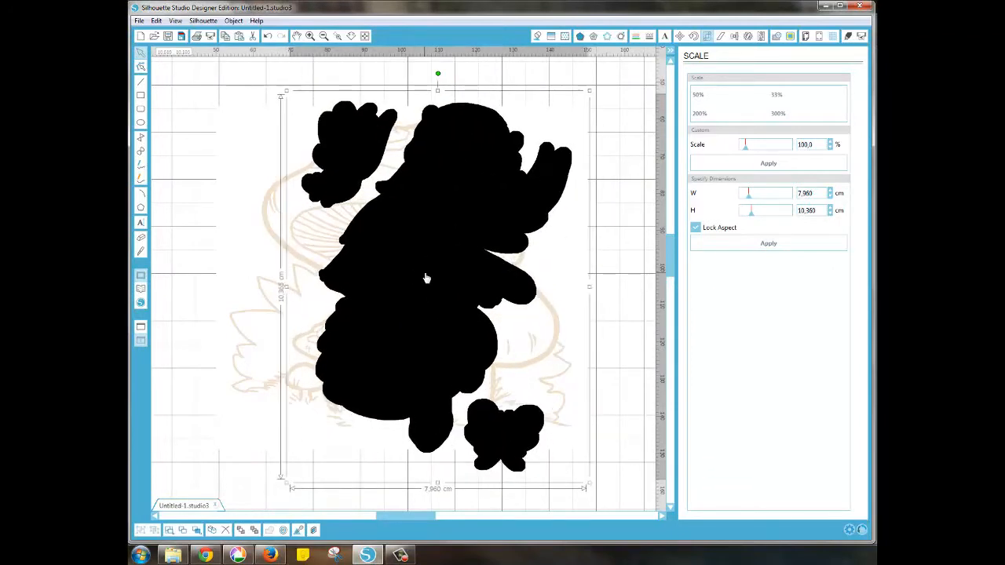
drag(451, 180, 426, 413)
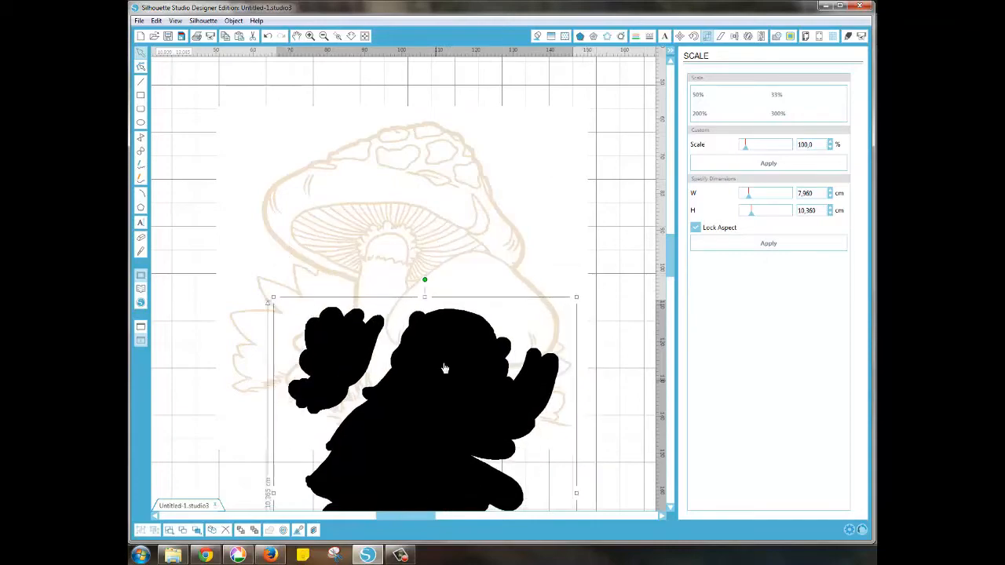
- Move the mushroom image to the page's upper-left area inside the registration marks and place the fairy silhouette below it
click(324, 37)
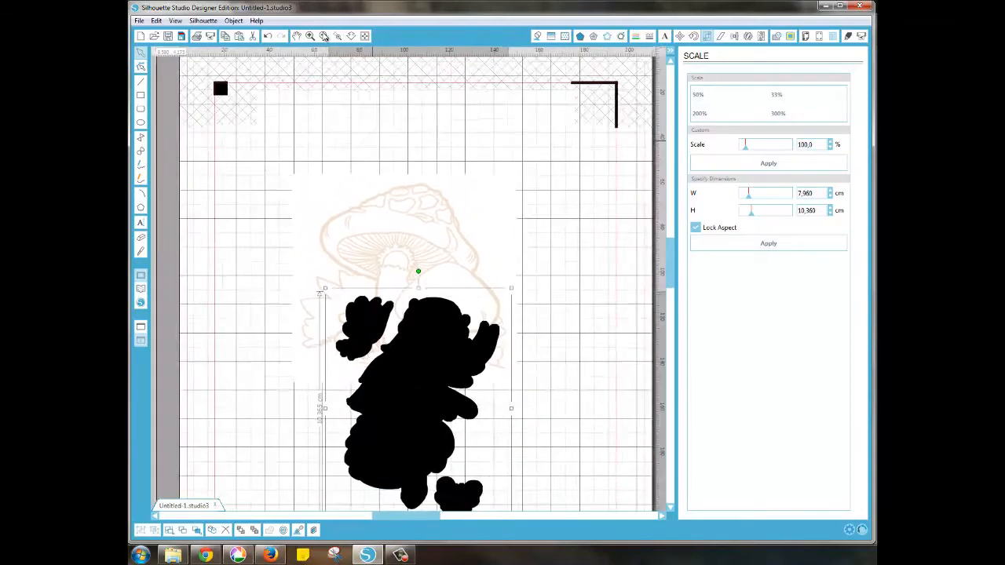
drag(435, 227, 388, 166)
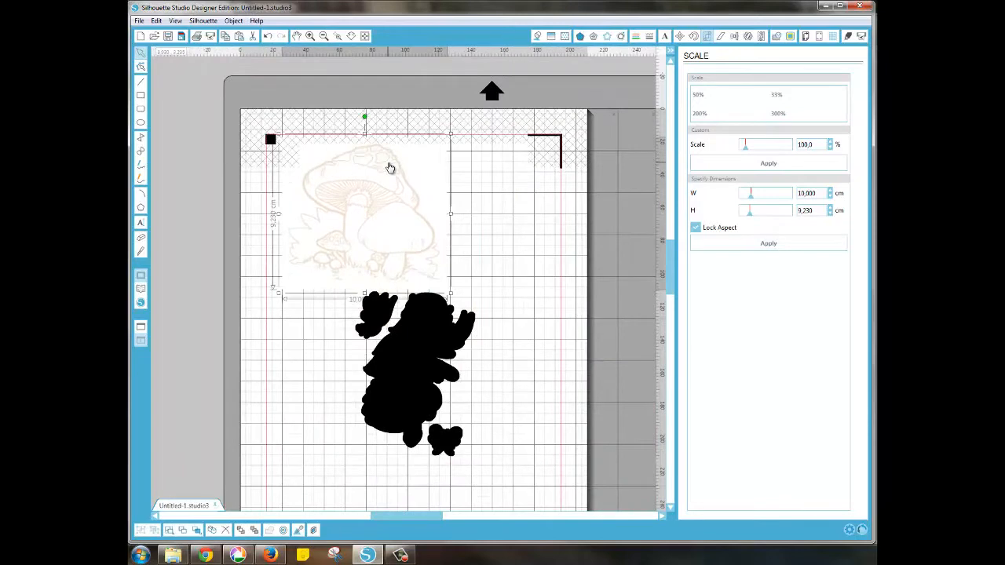
drag(439, 329, 455, 366)
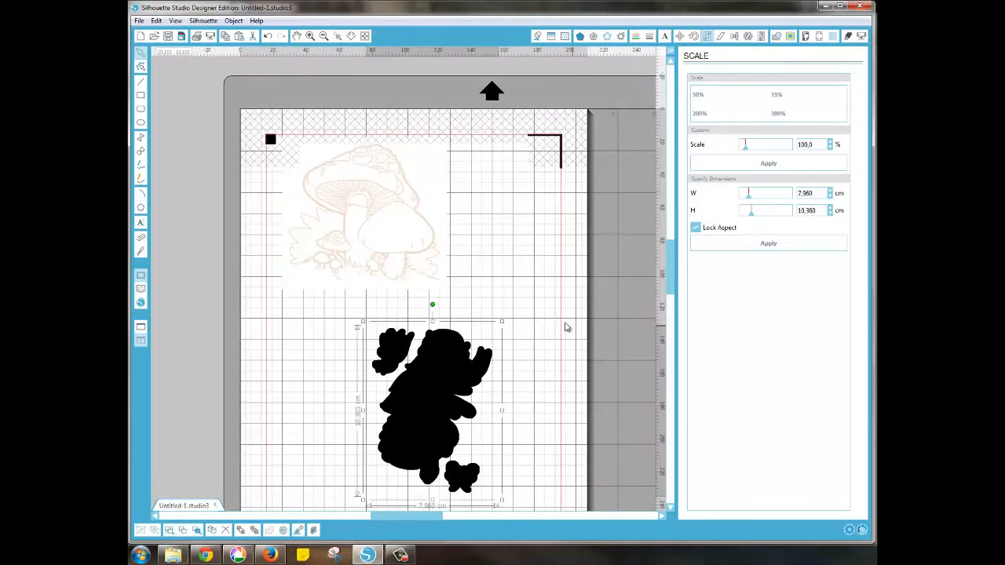
scroll(553, 330, down, 3)
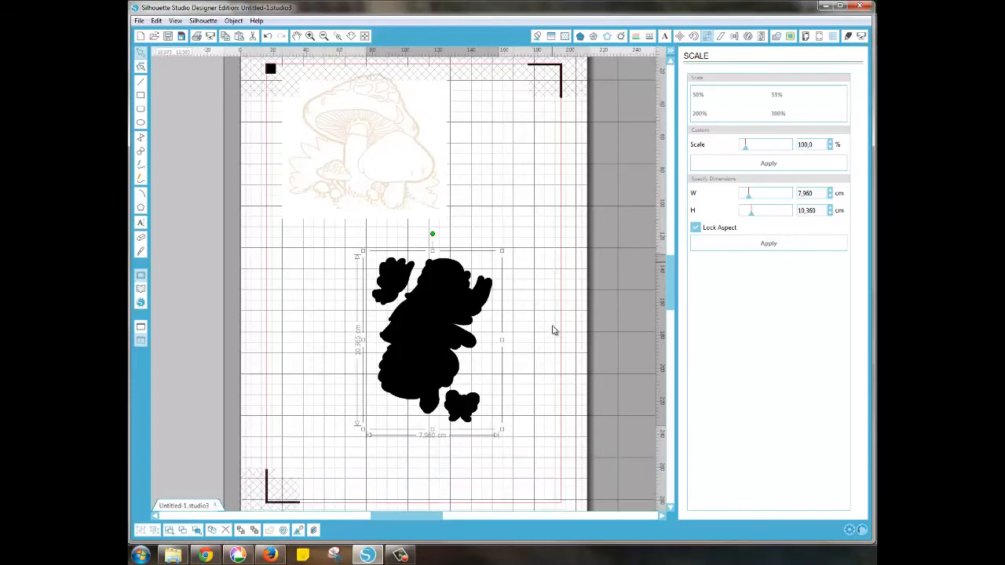
- Trace and detach the fairy silhouette with the high pass filter off, scale 4 and threshold 100%
click(791, 39)
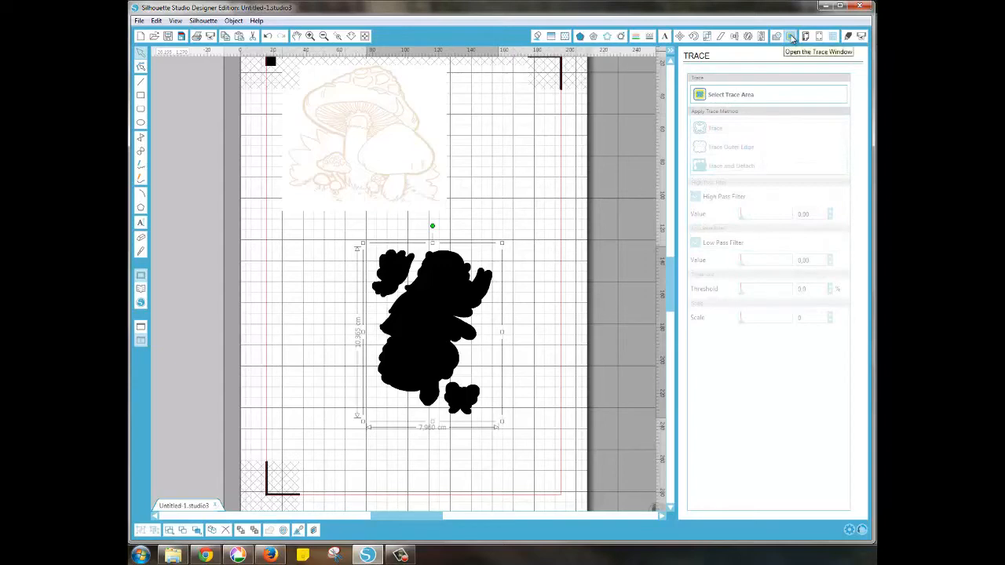
click(750, 96)
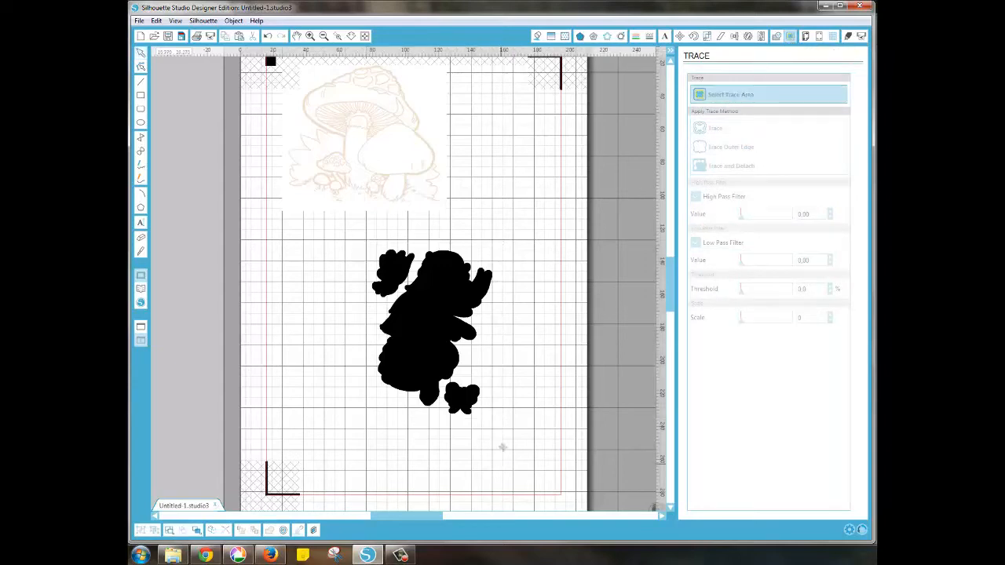
mouse_move(505, 425)
mouse_down()
mouse_move(353, 218)
mouse_move(362, 230)
mouse_up()
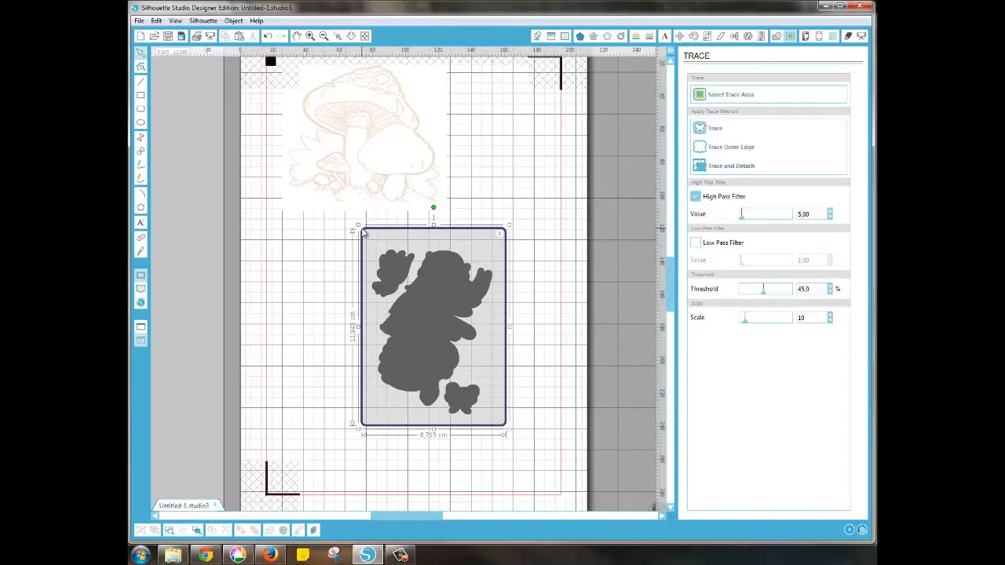
click(696, 197)
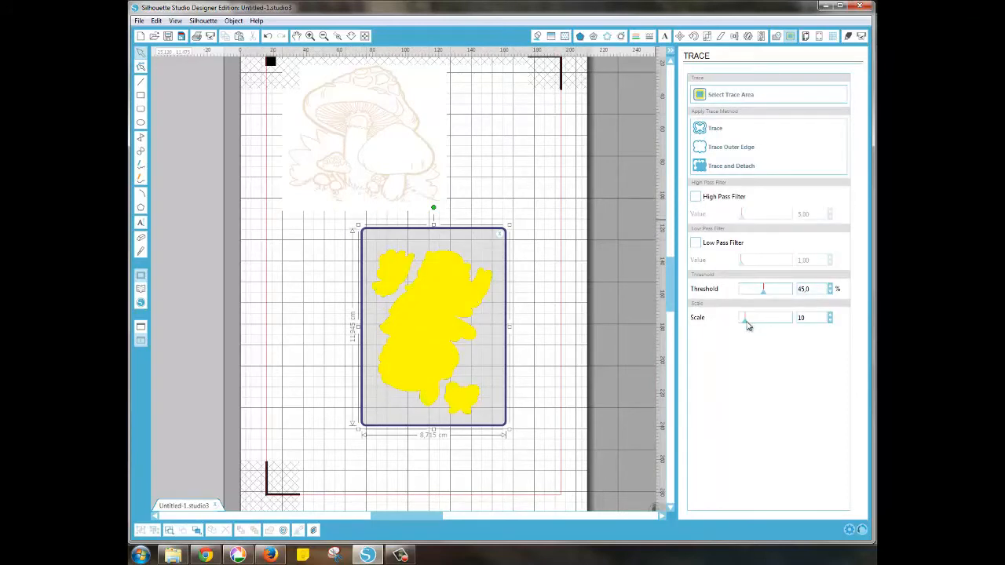
drag(744, 321, 737, 321)
drag(764, 293, 795, 296)
click(722, 168)
- Pull the three detached silhouette pieces away from the original image and delete the leftover image remnants
mouse_move(454, 318)
mouse_down()
mouse_move(544, 240)
mouse_move(563, 255)
mouse_move(587, 253)
mouse_up()
drag(353, 272, 294, 266)
drag(469, 413, 578, 380)
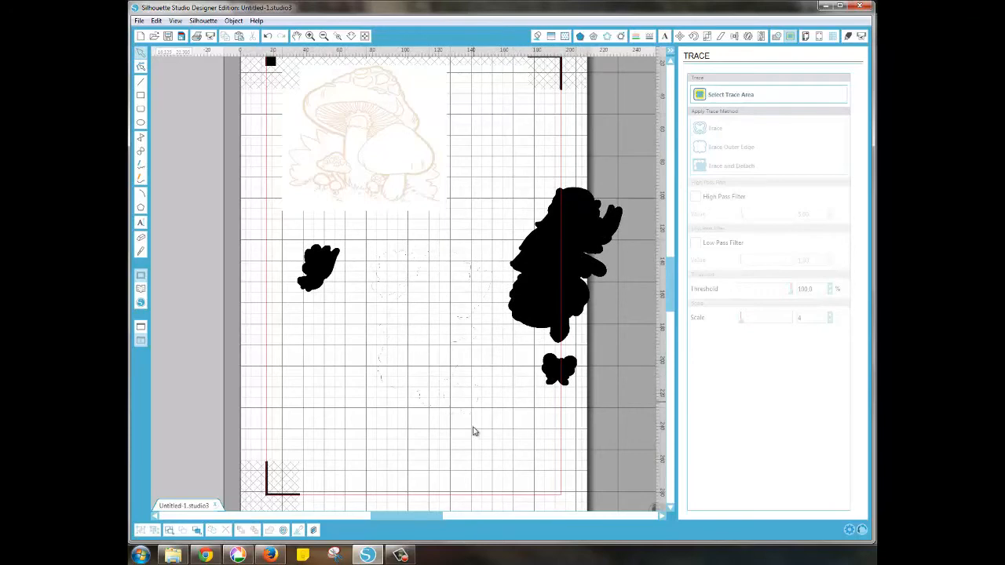
click(385, 323)
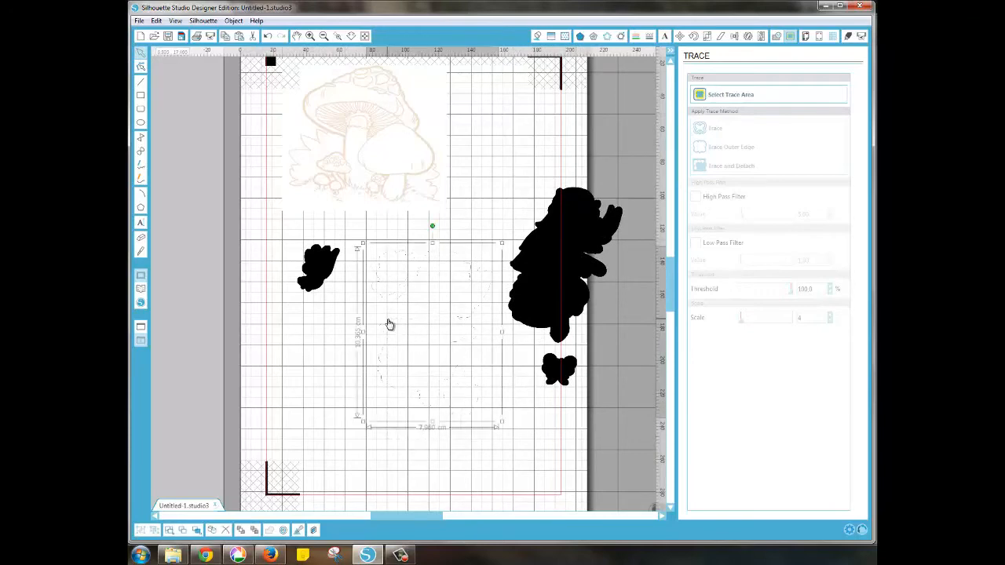
key(Delete)
- Arrange the detached pieces below the mushroom, with the fairy body centred between the small wing-like piece and the butterfly
mouse_move(518, 285)
mouse_down()
mouse_move(408, 332)
mouse_move(381, 327)
mouse_up()
drag(317, 292, 309, 329)
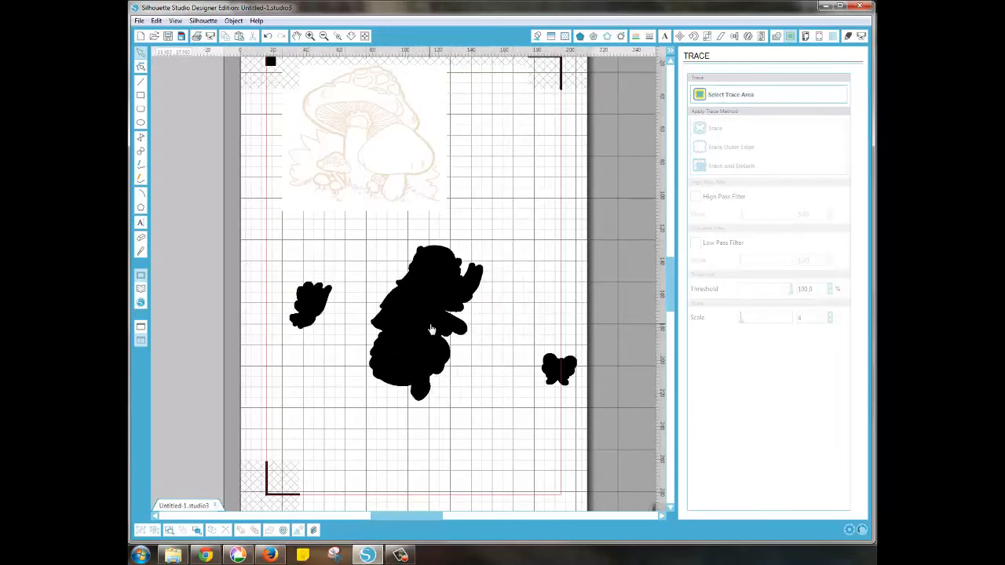
drag(547, 375, 505, 380)
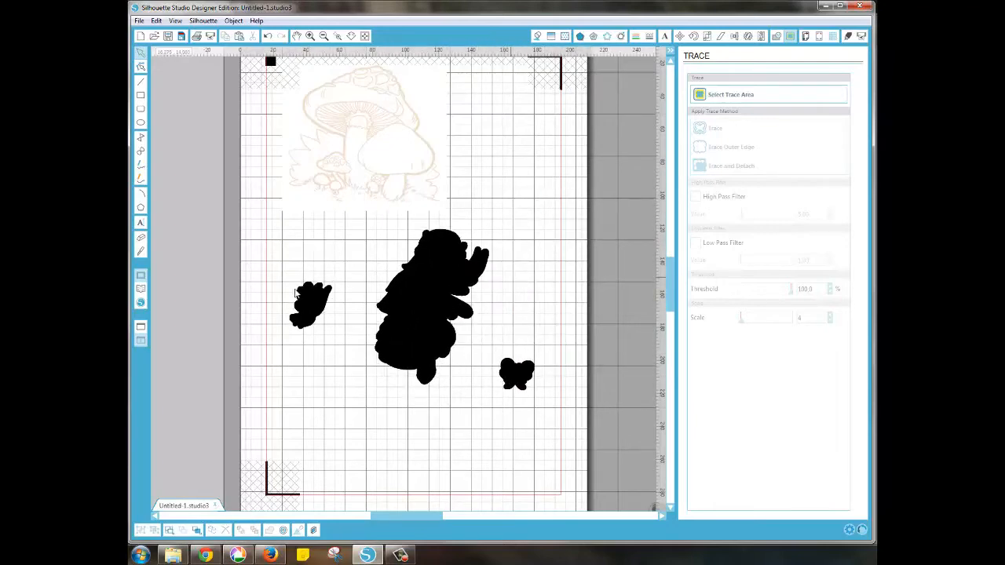
- Set the fairy body's cut style to Cut Edge and that of the butterfly and the small left piece to Cut
click(432, 319)
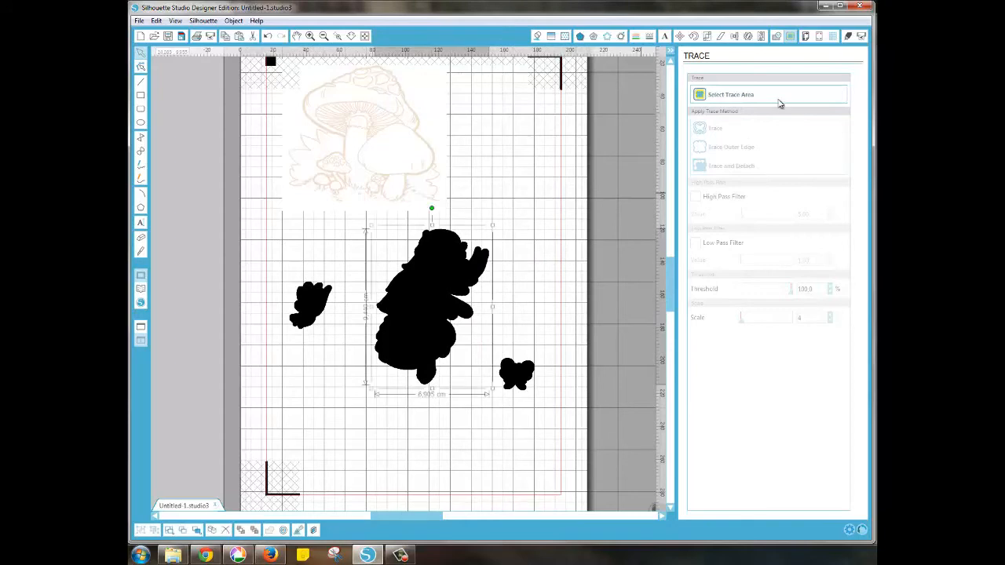
click(849, 38)
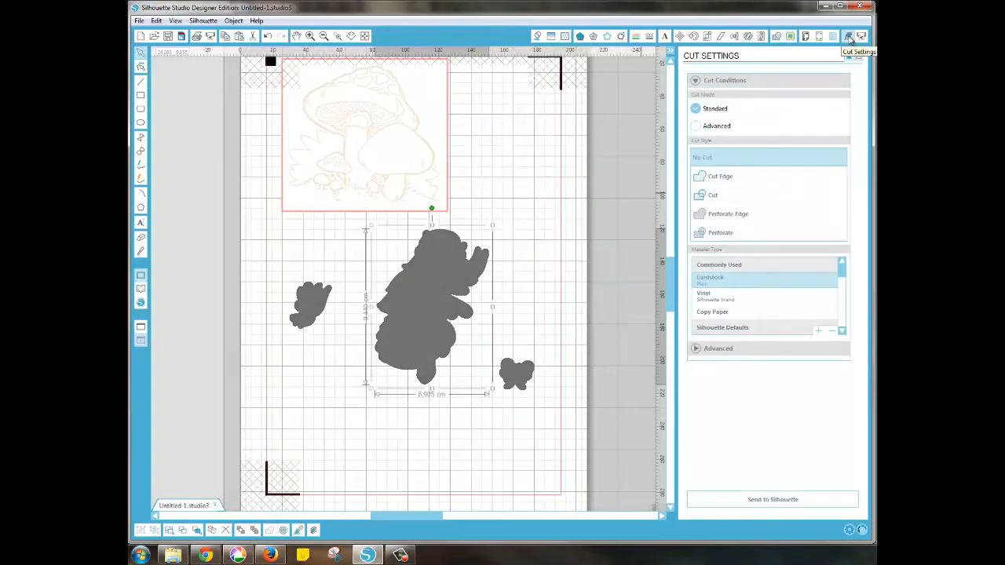
click(719, 179)
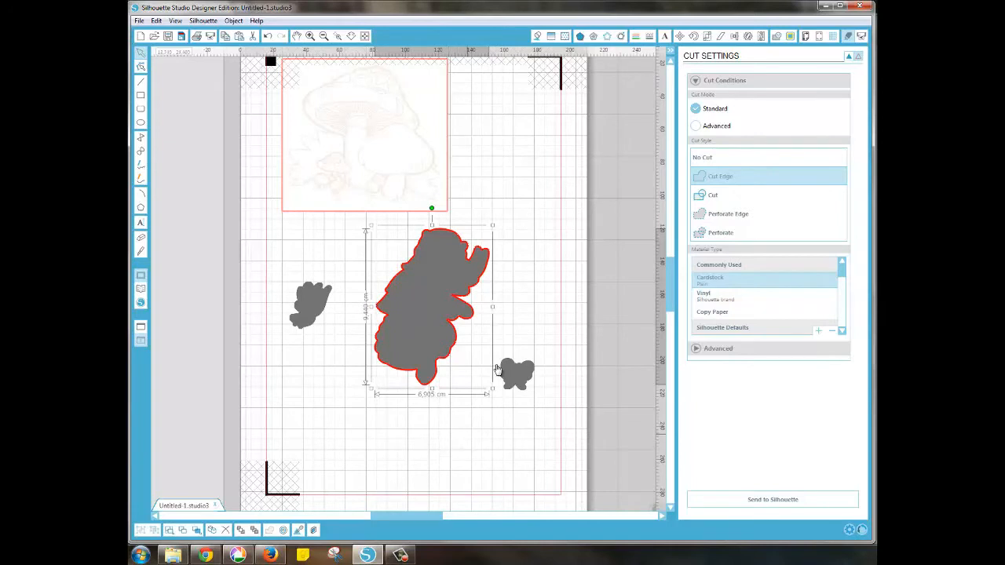
click(536, 378)
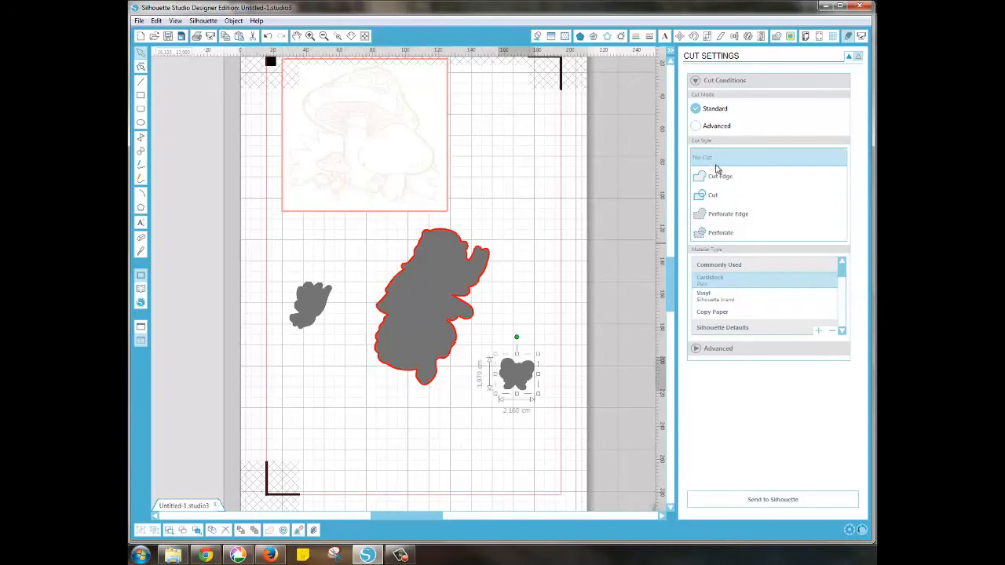
click(713, 195)
click(322, 302)
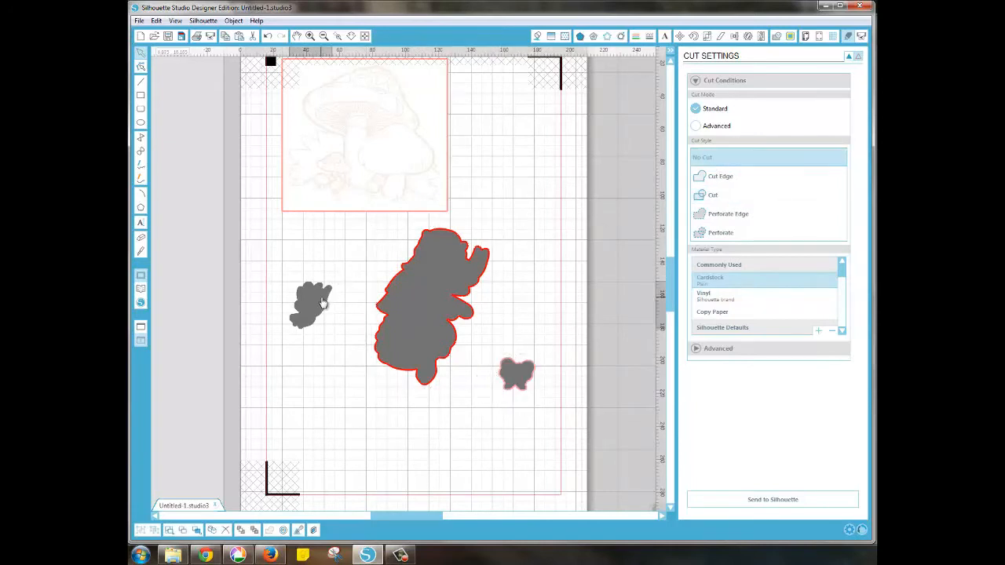
click(714, 197)
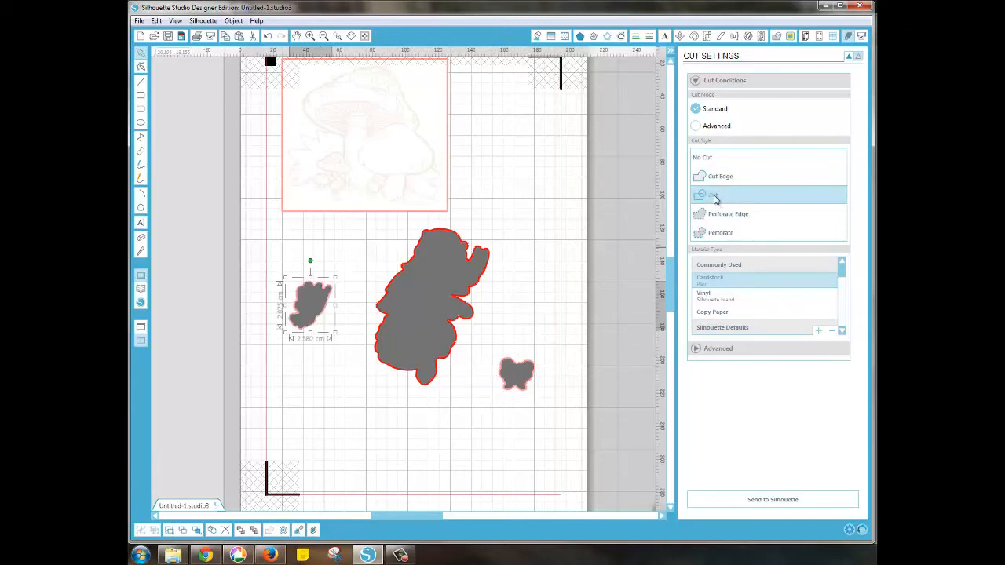
click(542, 419)
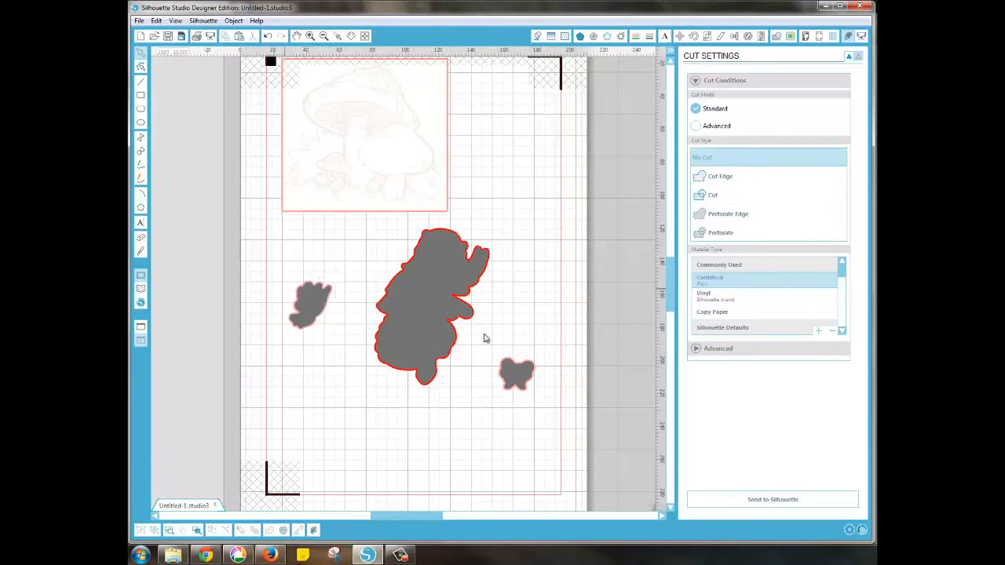
- Move the butterfly up beside the fairy body and set all three silhouette pieces to No Cut
click(527, 376)
drag(496, 296, 526, 330)
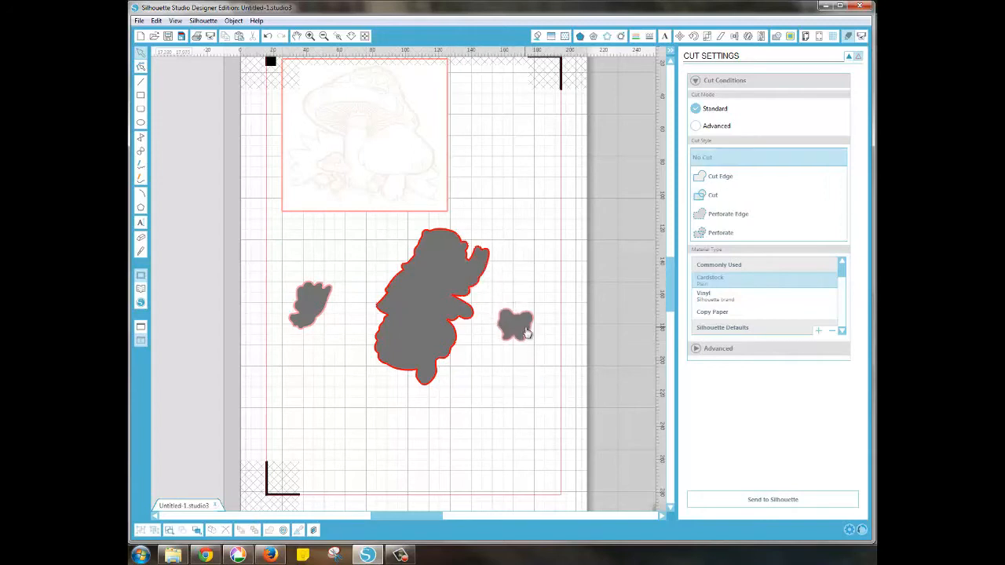
click(316, 299)
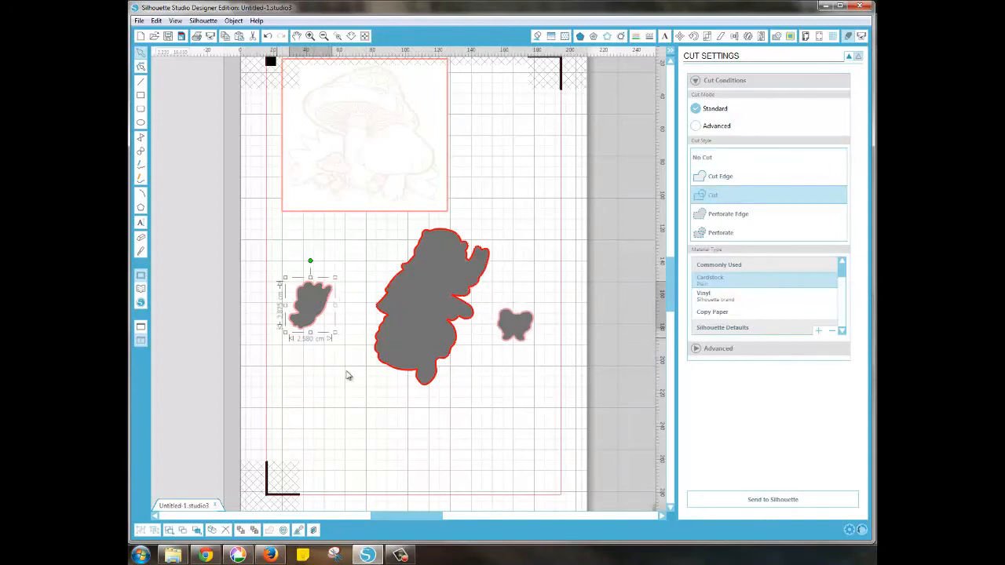
key(ctrl+a)
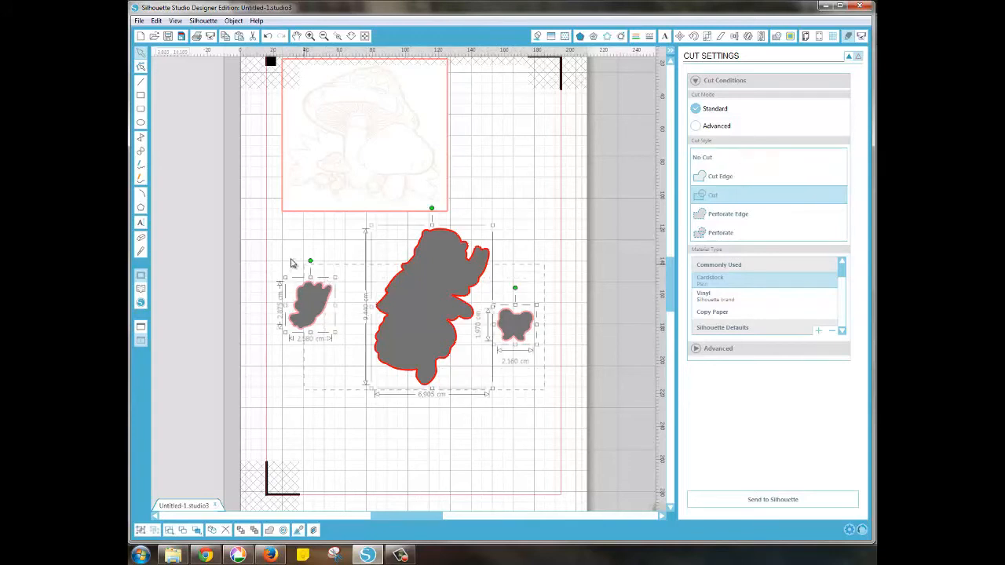
click(704, 162)
click(520, 150)
click(806, 37)
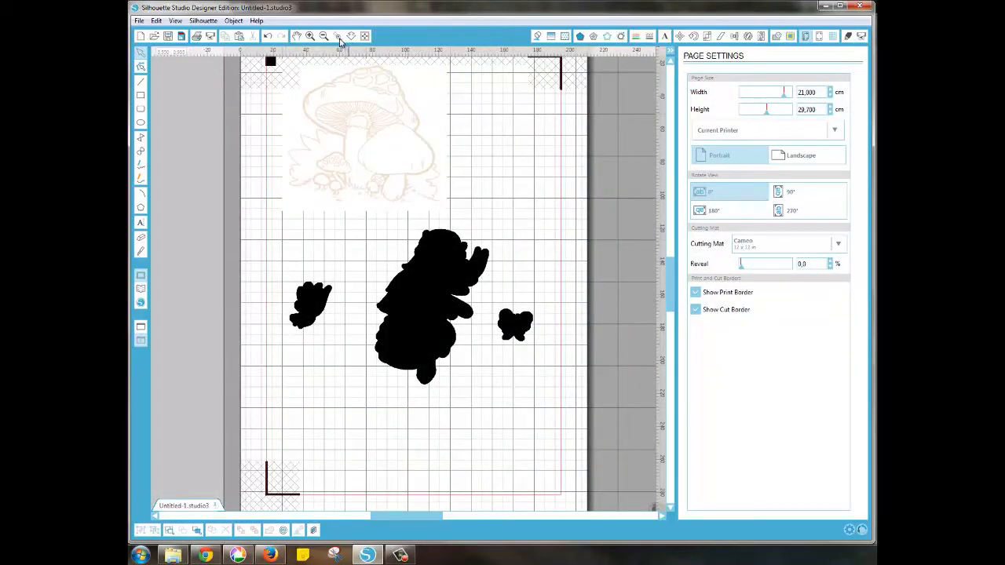
- Move the mushroom image toward the page centre and place the fairy body silhouette over it
click(299, 36)
drag(481, 138, 524, 218)
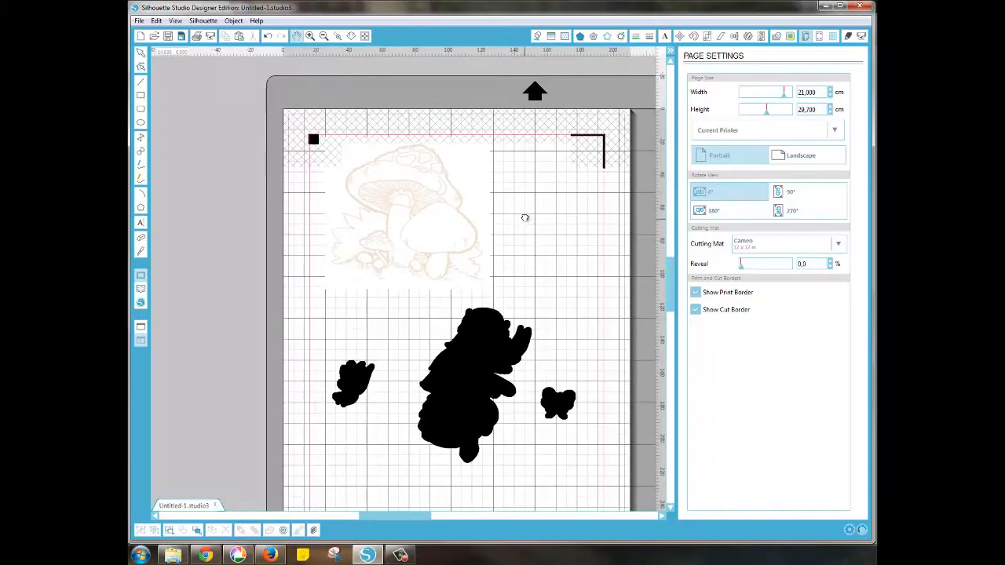
drag(449, 224, 493, 294)
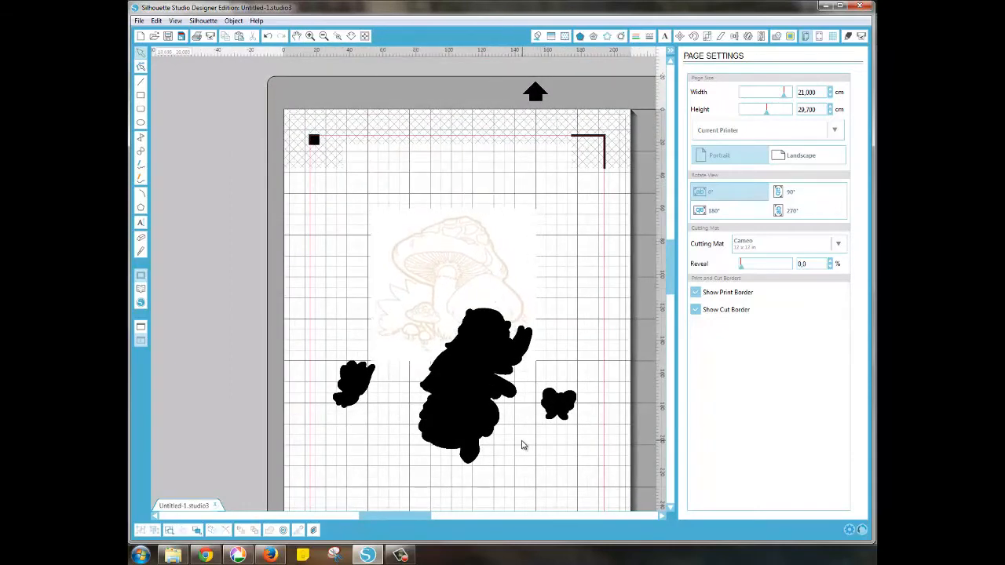
click(473, 406)
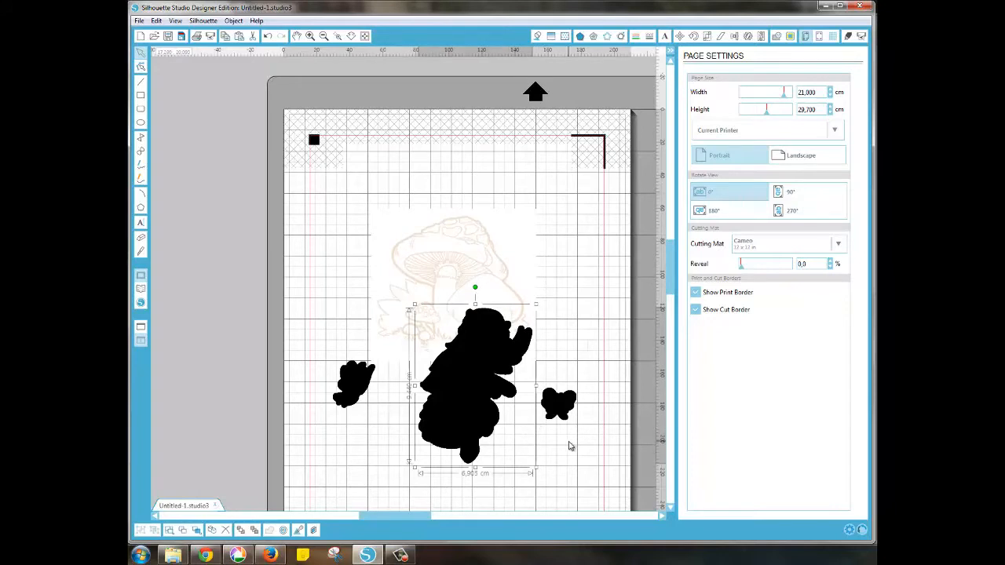
click(570, 474)
drag(466, 443, 472, 345)
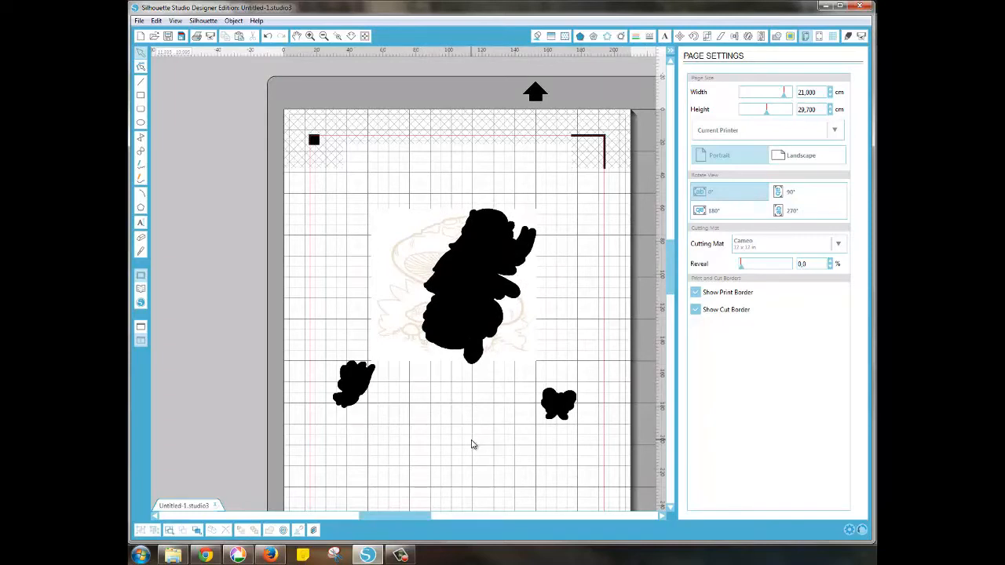
- Move the fairy body off the mushroom image to its left and shift the mushroom image to the right
click(470, 263)
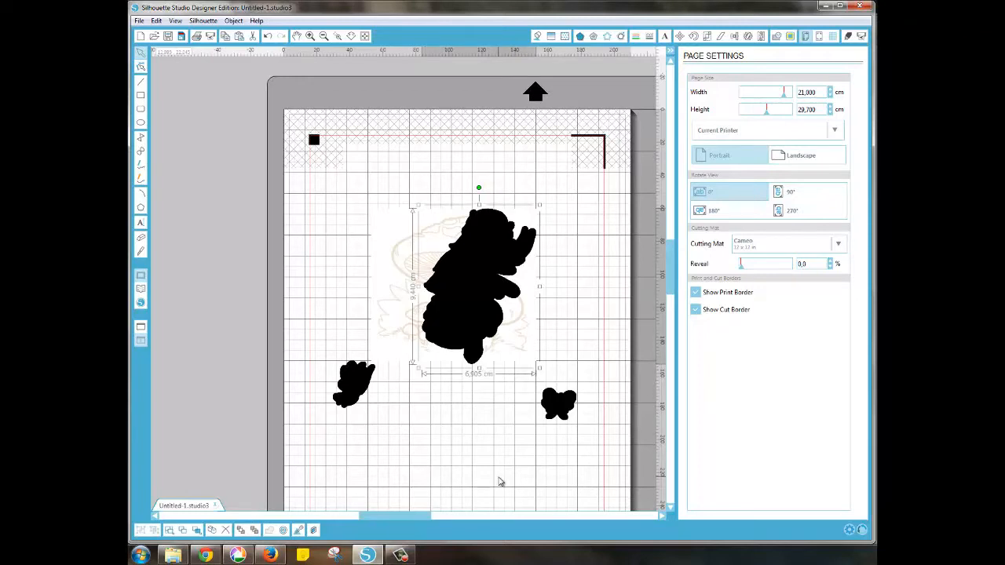
drag(470, 311, 343, 319)
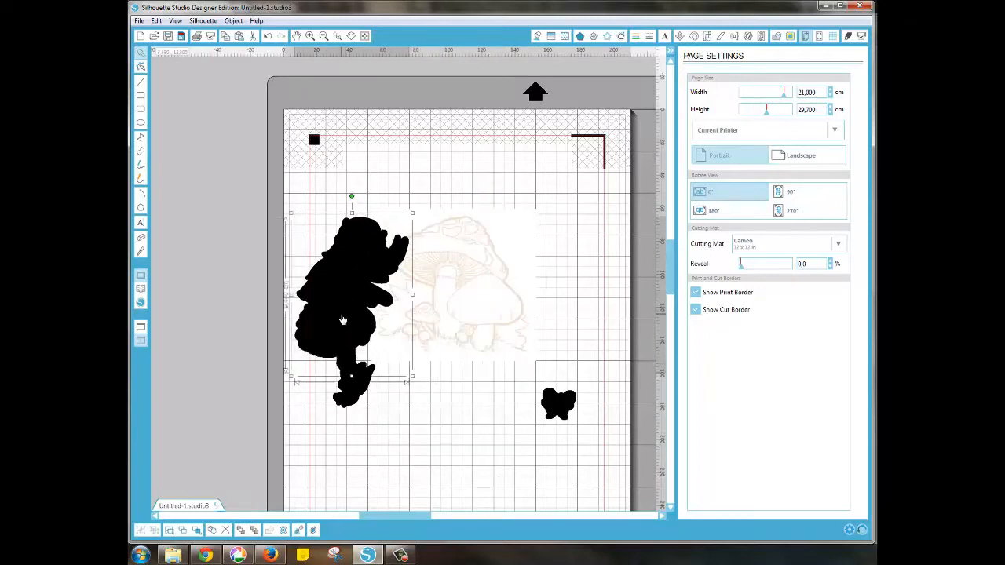
click(476, 310)
drag(476, 309, 514, 305)
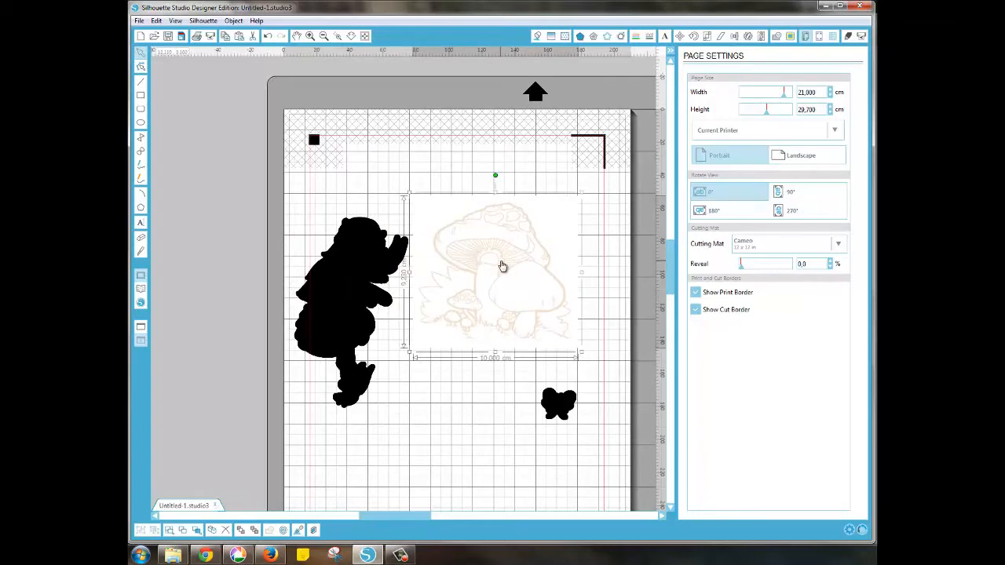
- Move the mushroom image up near the registration marks and place the fairy body below it, close to the small left piece
click(353, 284)
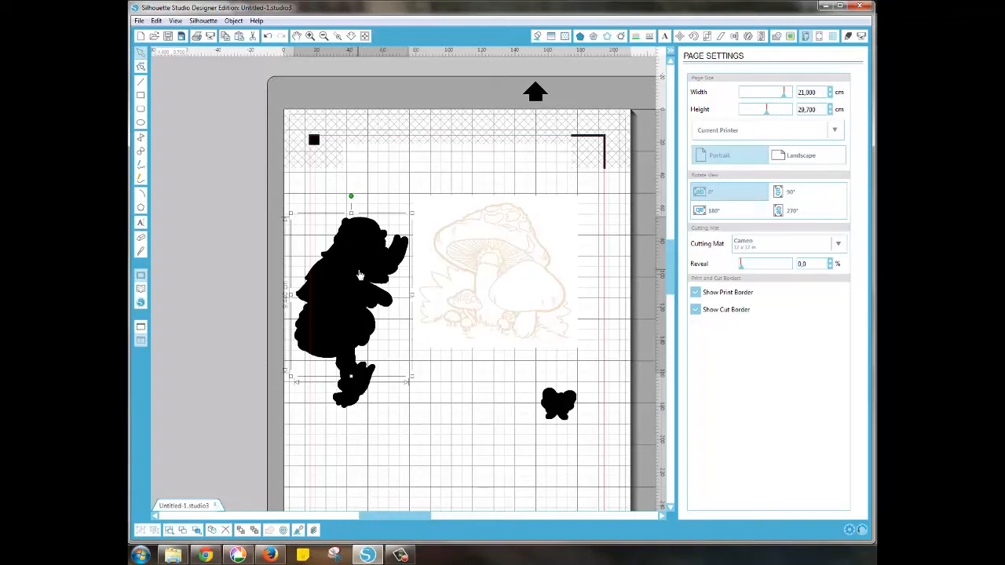
drag(511, 242, 456, 214)
drag(353, 293, 450, 396)
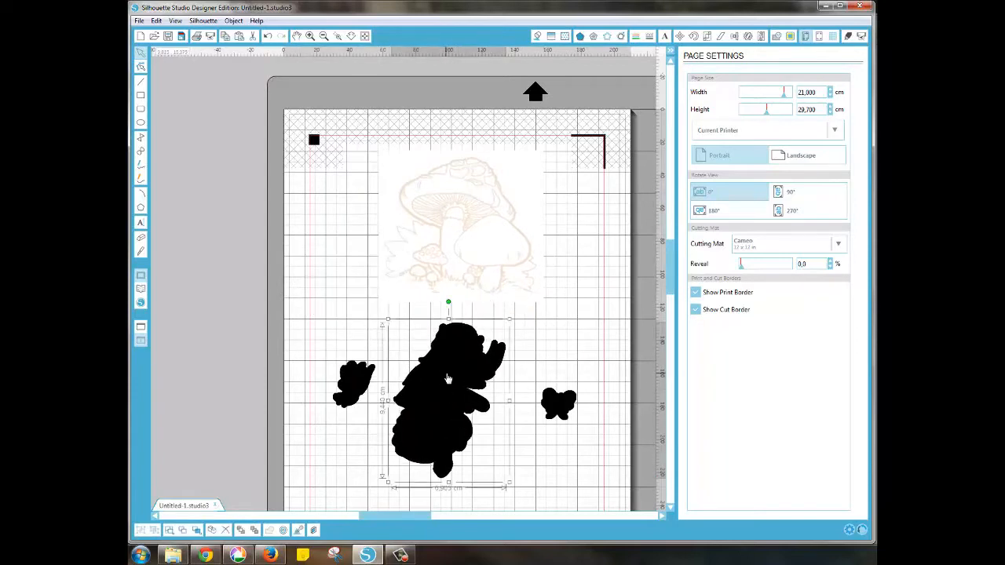
drag(424, 364, 395, 358)
- Move the butterfly silhouette just below the mushroom image's lower-right corner
drag(556, 402, 532, 334)
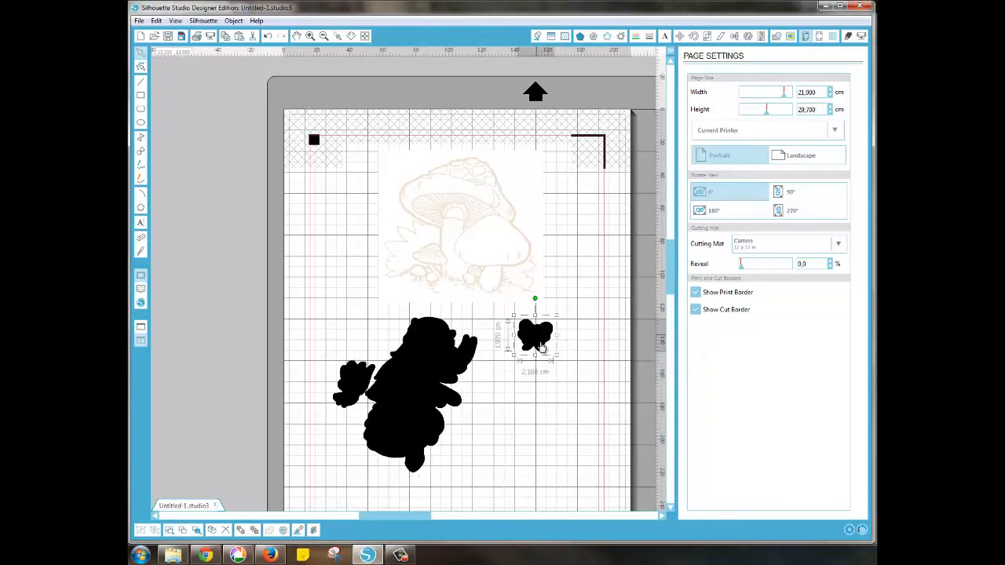
click(310, 35)
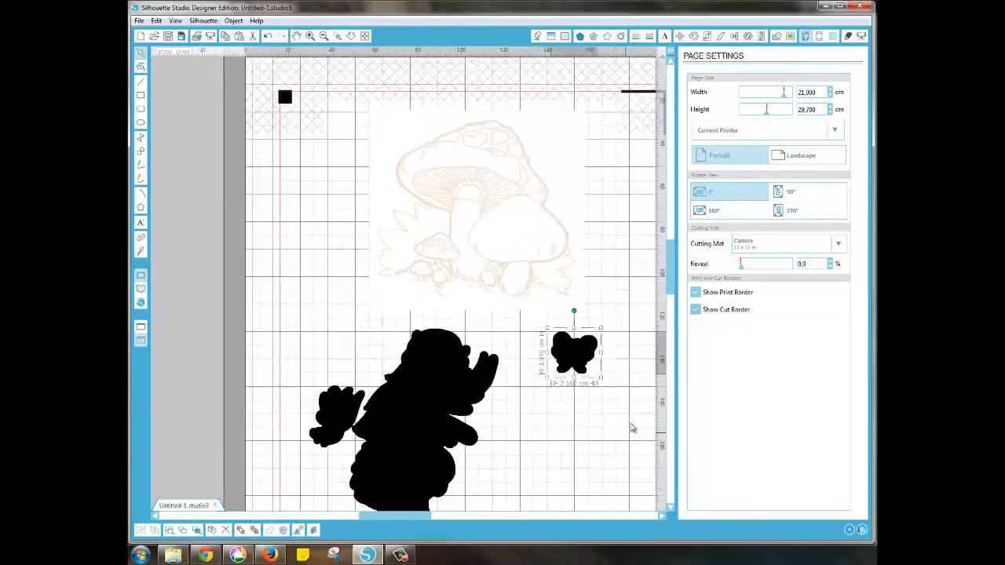
drag(405, 517, 431, 517)
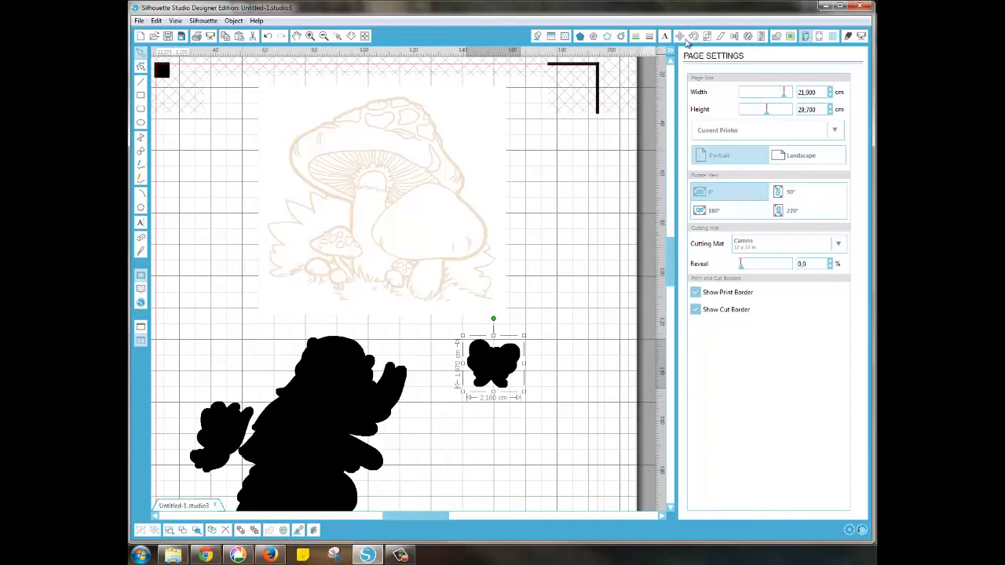
- Create an internal offset of the butterfly silhouette with the offset distance reduced to slightly below 0.1 cm
click(622, 36)
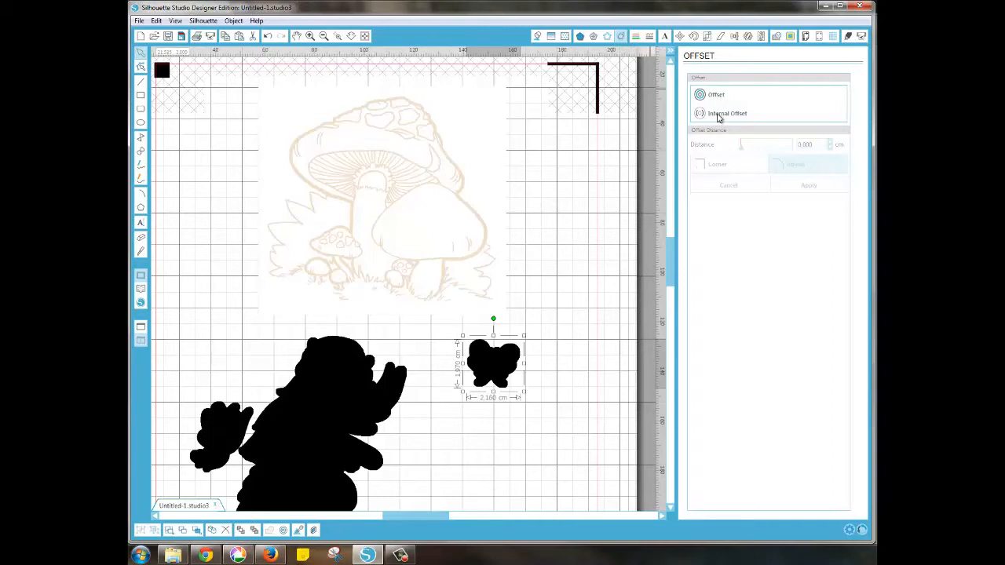
click(718, 116)
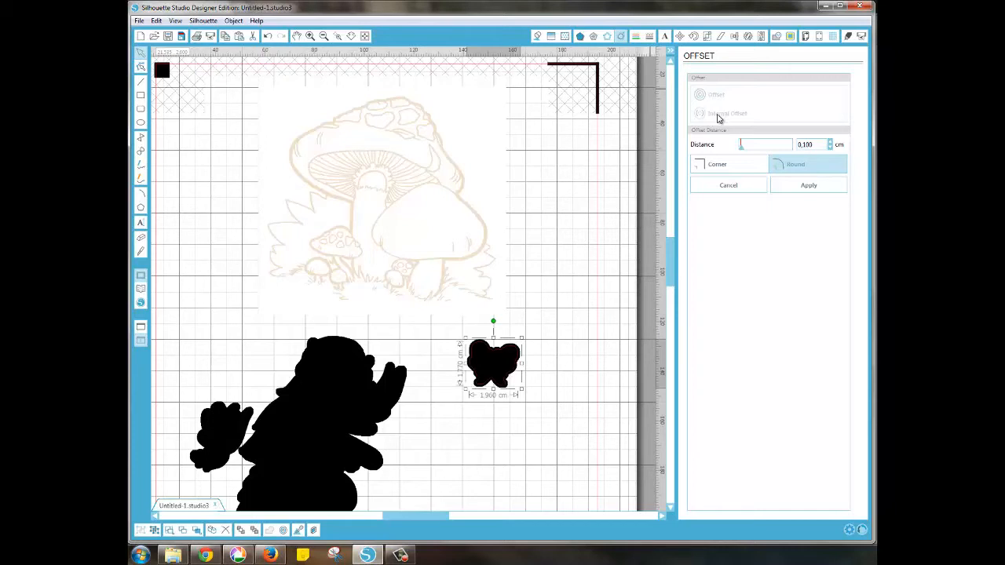
click(829, 147)
click(830, 147)
- Move the butterfly's offset outline up beside the mushroom image's right edge and delete the black butterfly silhouette
click(554, 359)
drag(544, 293, 545, 202)
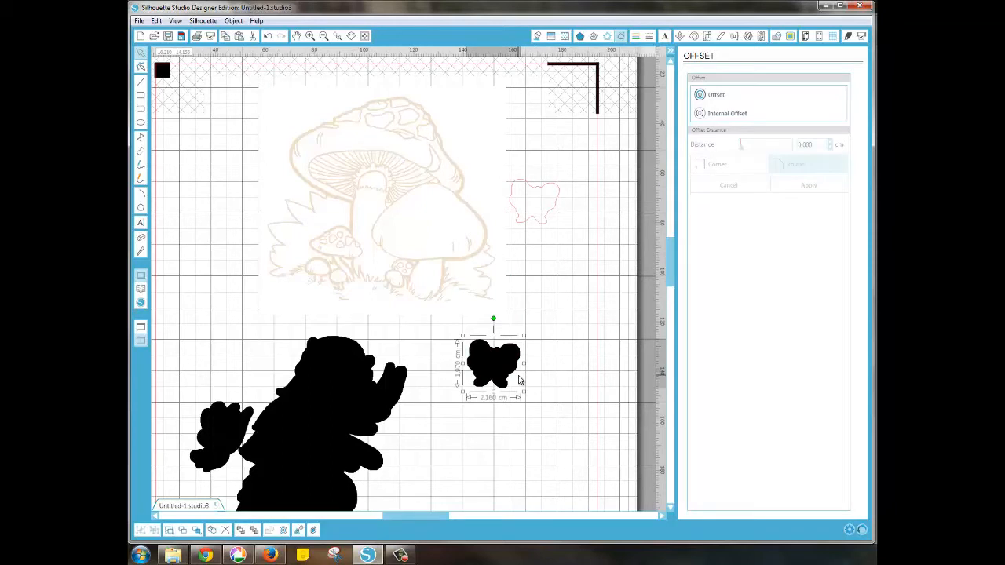
key(Delete)
drag(531, 222, 561, 248)
- Move the fairy body silhouette up over the mushroom image's right half and apply a rounded internal offset of 0.09 cm
drag(393, 412, 539, 394)
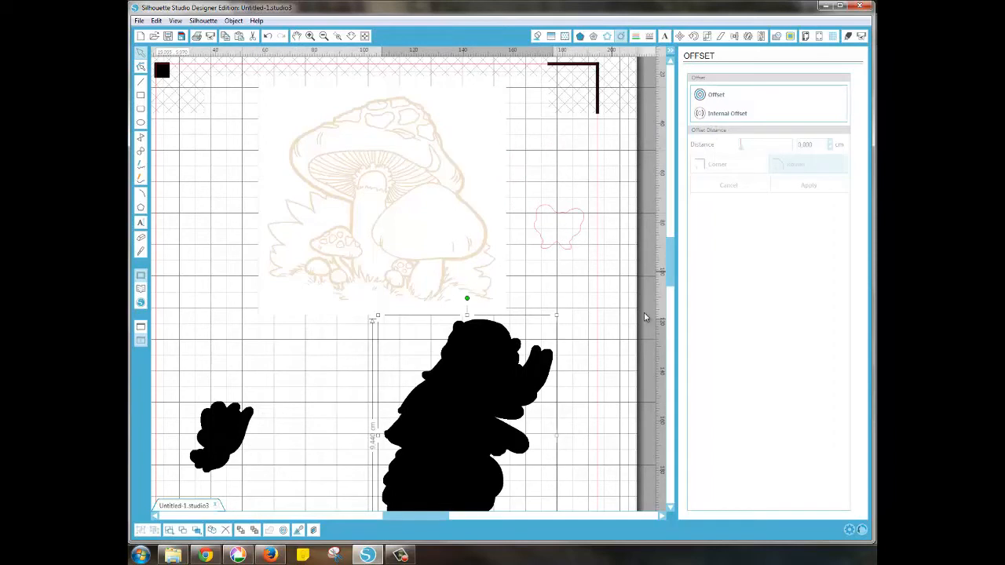
drag(517, 373, 511, 213)
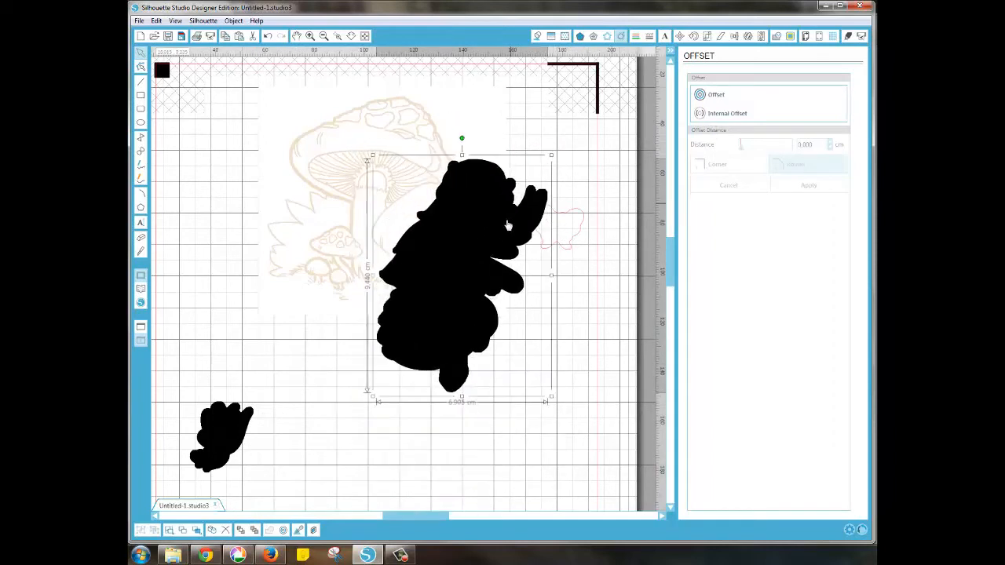
click(726, 118)
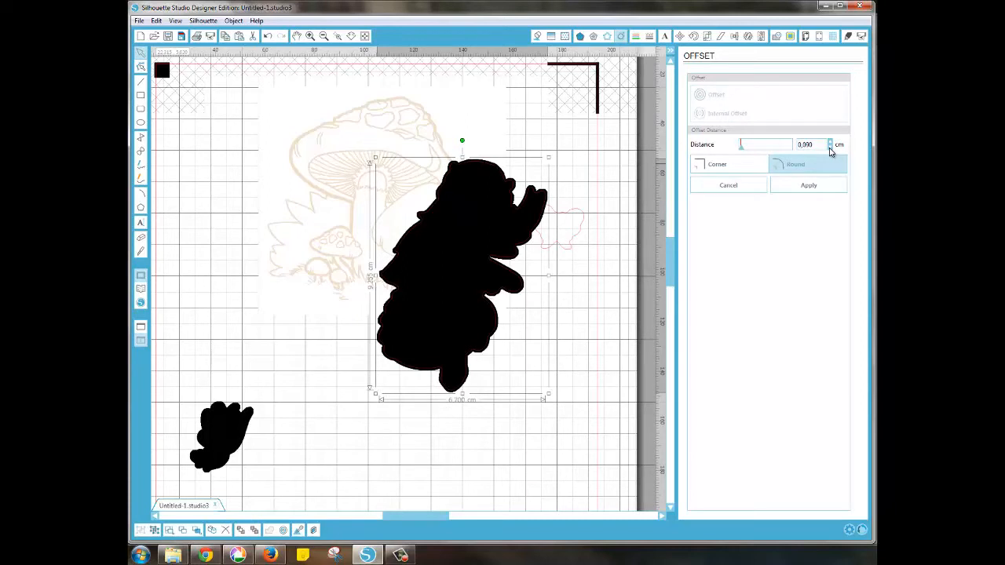
click(794, 186)
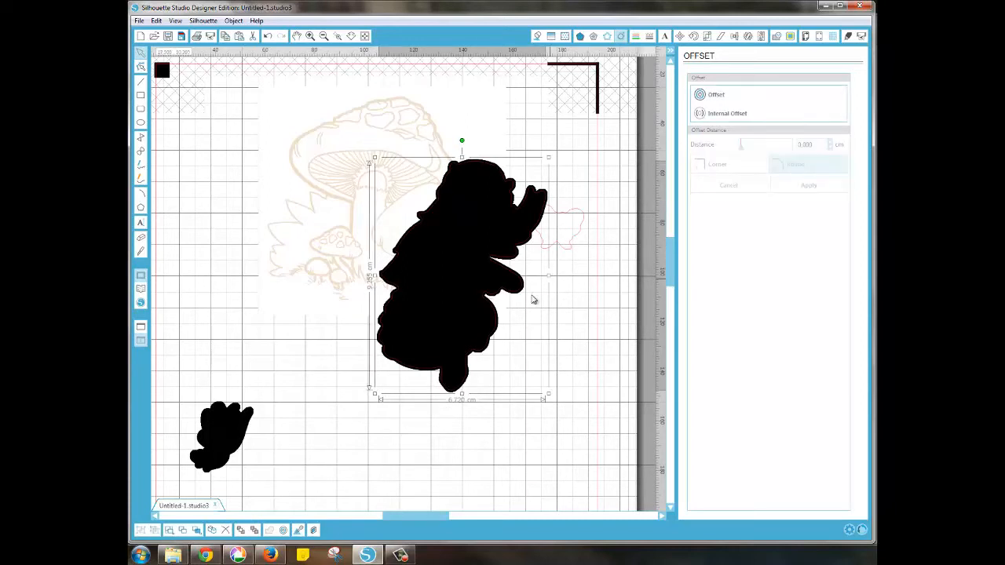
- Pull the black fairy body silhouette away from its offset outline and delete it
drag(469, 275, 259, 276)
key(Delete)
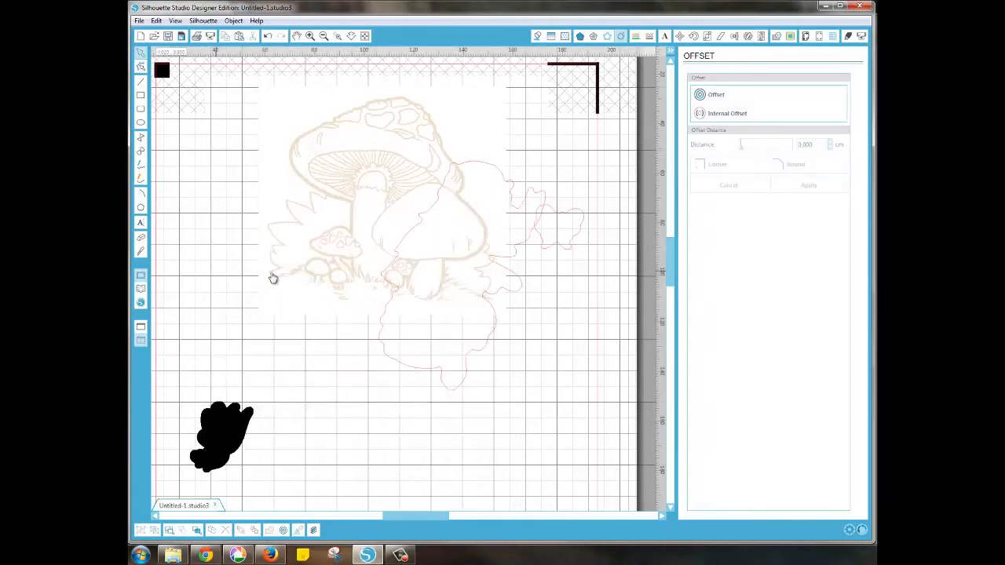
click(480, 352)
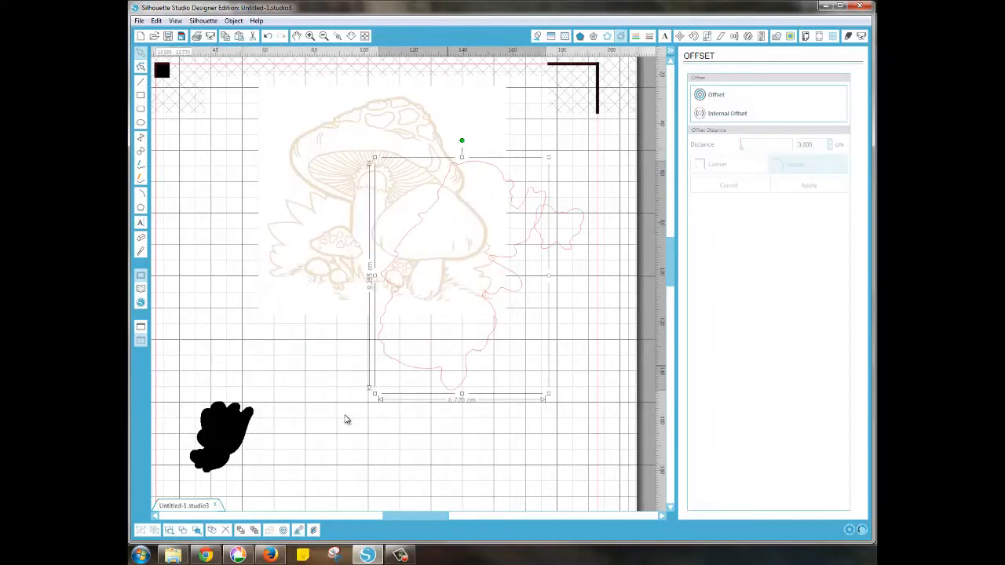
click(297, 432)
- Create an internal offset of the small piece below the mushroom image and delete its black silhouette
click(230, 436)
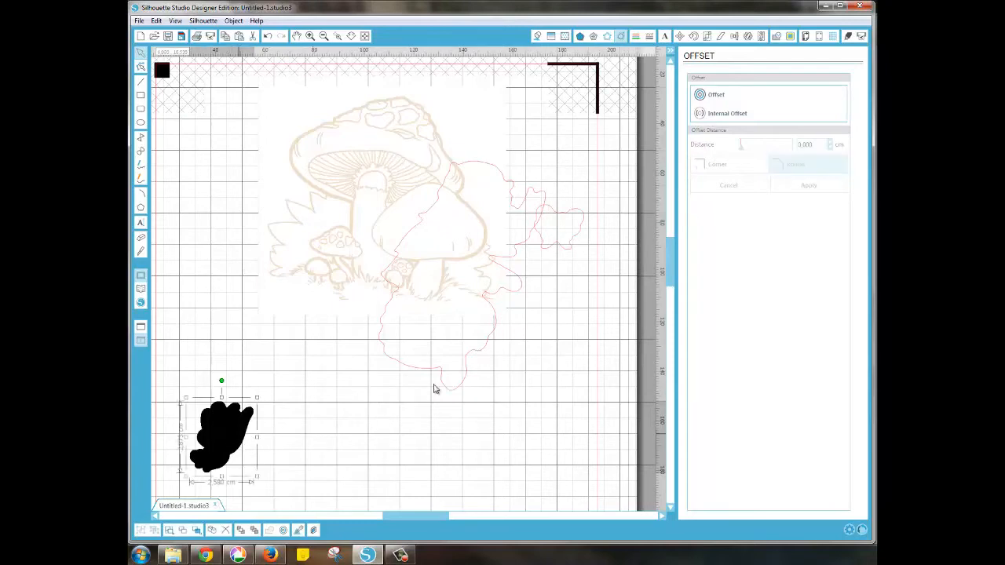
click(725, 114)
click(831, 148)
drag(223, 421, 329, 397)
right_click(332, 390)
click(354, 239)
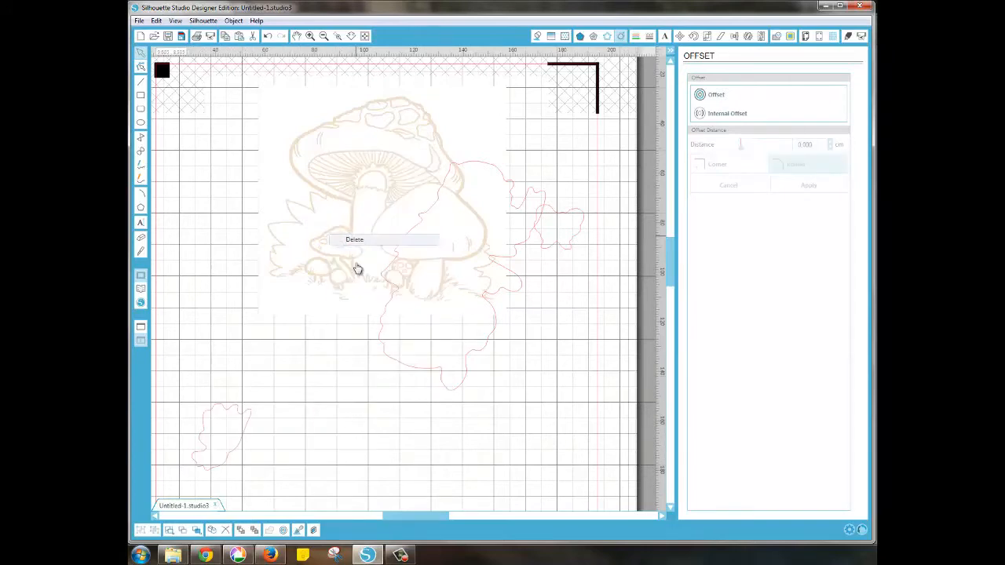
- Move the butterfly outline and the small piece's outline to the left of the mushroom image, one above the other
drag(554, 249, 228, 190)
click(247, 459)
drag(247, 431, 247, 209)
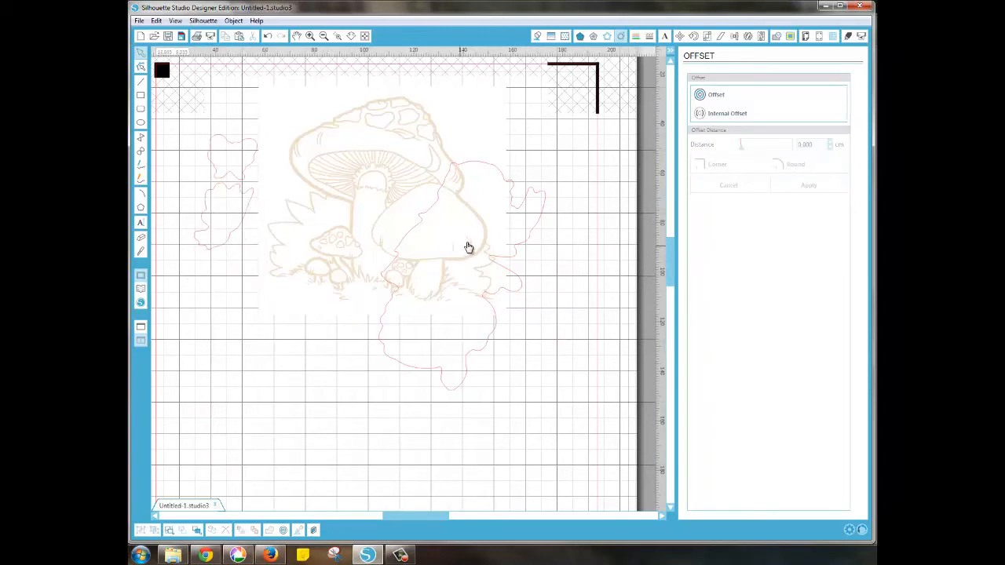
- Move the fairy body outline onto the mushroom image, and shift the mushroom image slightly down and to the left
drag(527, 245, 476, 176)
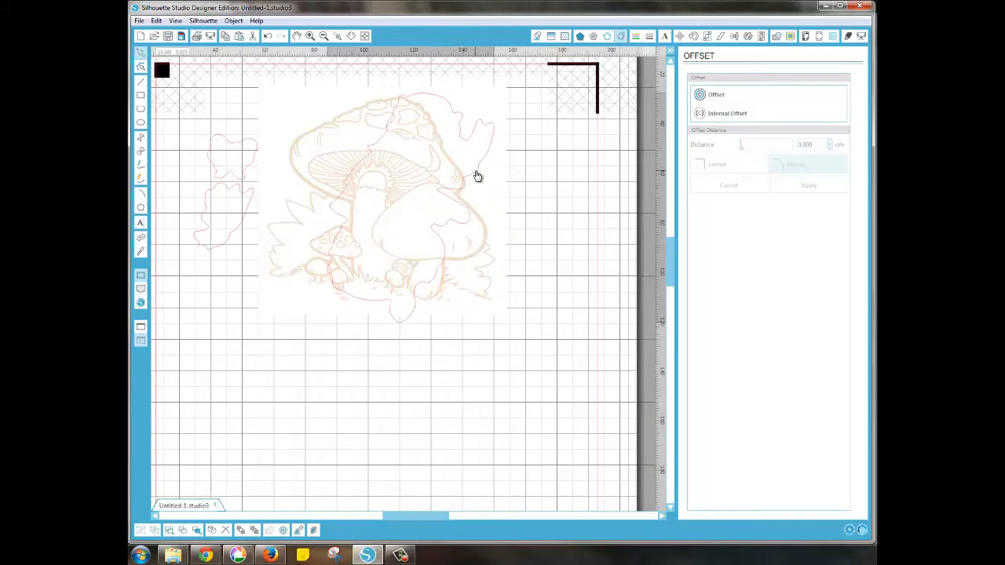
click(480, 193)
drag(675, 264, 677, 252)
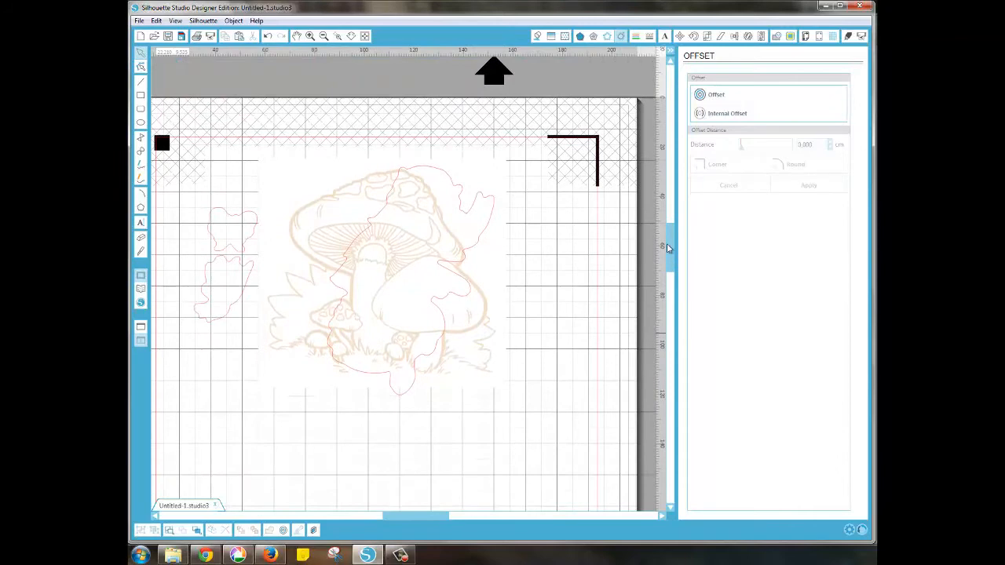
drag(480, 240, 464, 292)
click(464, 291)
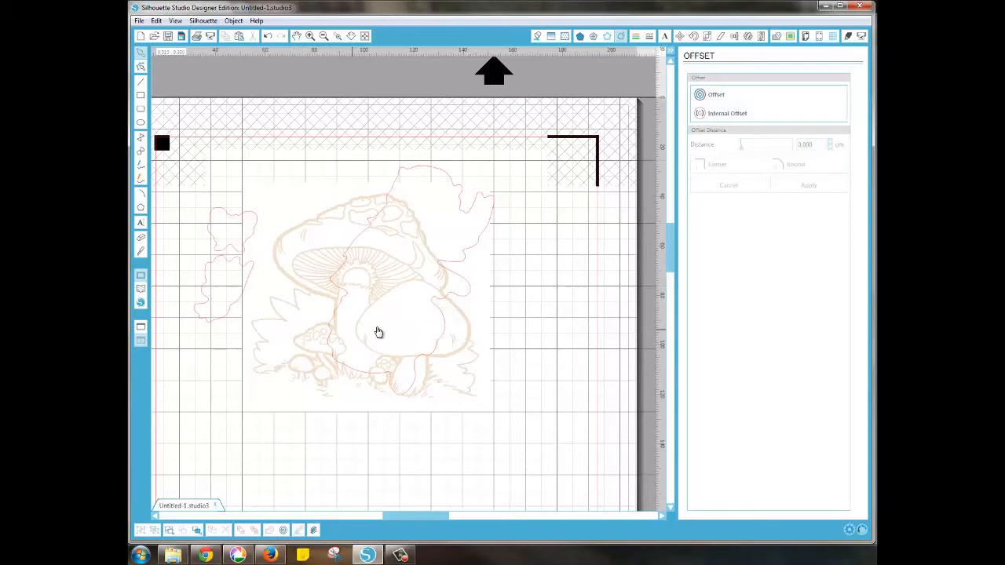
click(327, 199)
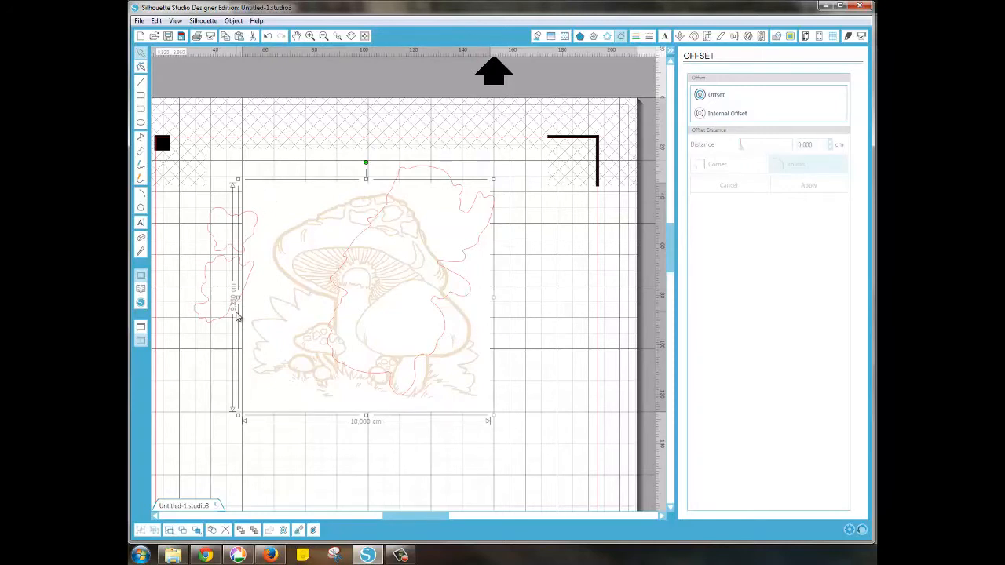
click(536, 347)
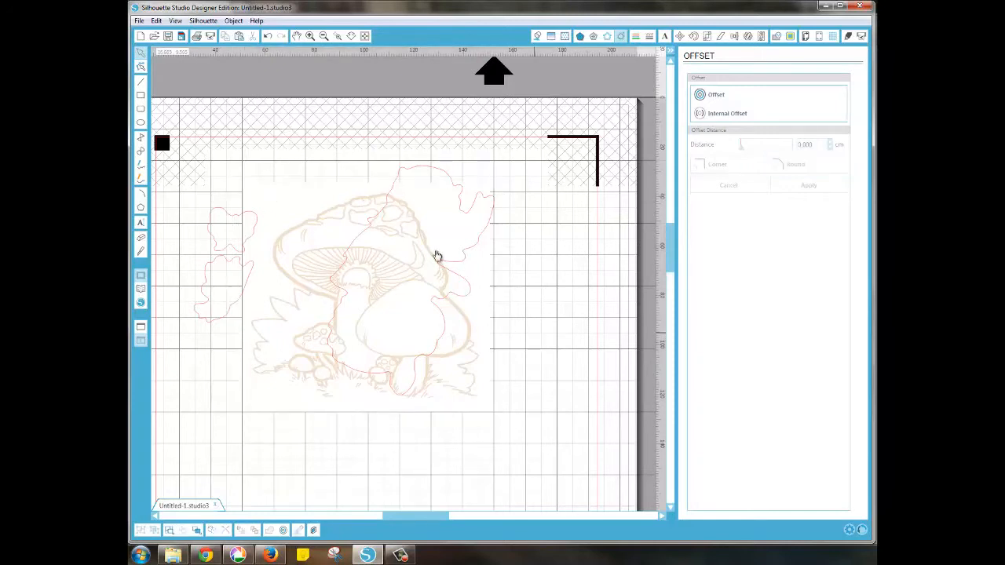
- Draw a rectangle about 12.3 by 12 cm around the mushroom image and the fairy body outline
click(142, 96)
drag(549, 461, 245, 163)
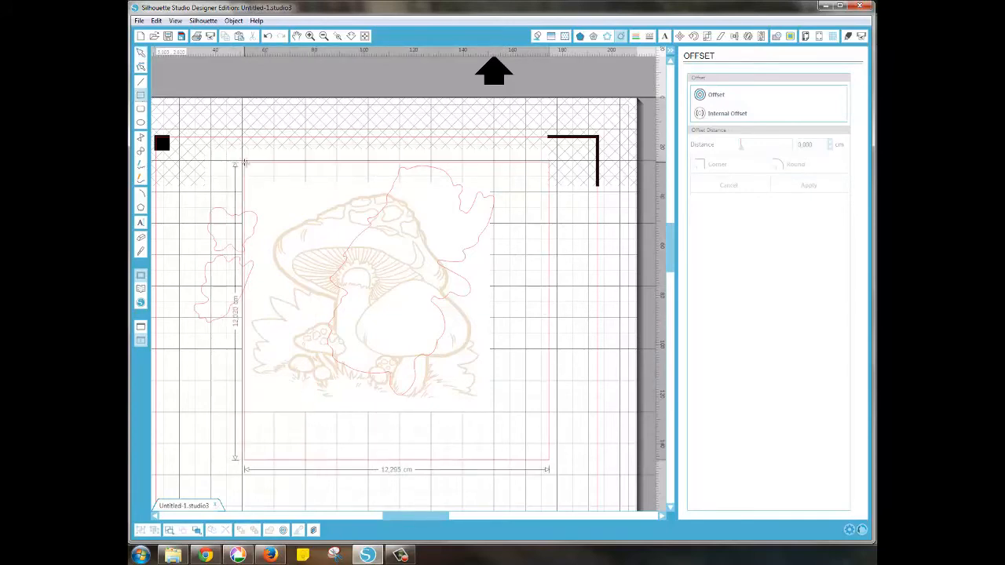
click(141, 53)
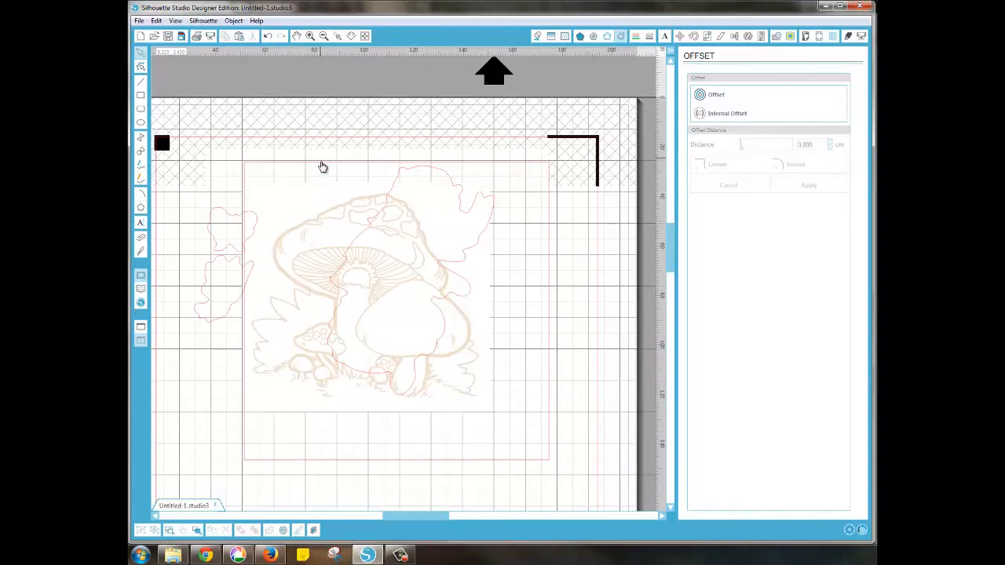
- Scale the rectangle around the mushroom image to 10 by 10 cm
click(322, 163)
click(710, 37)
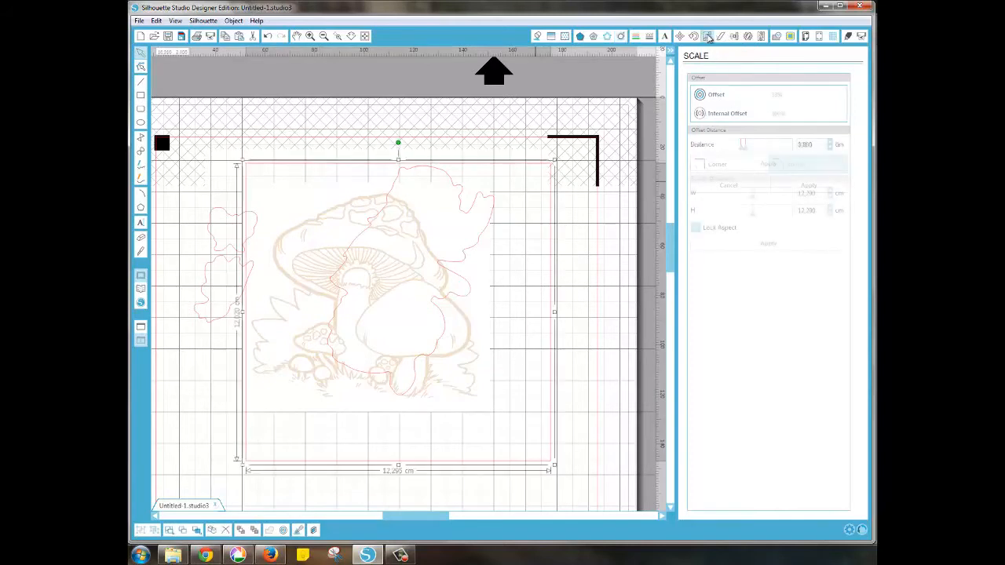
click(696, 228)
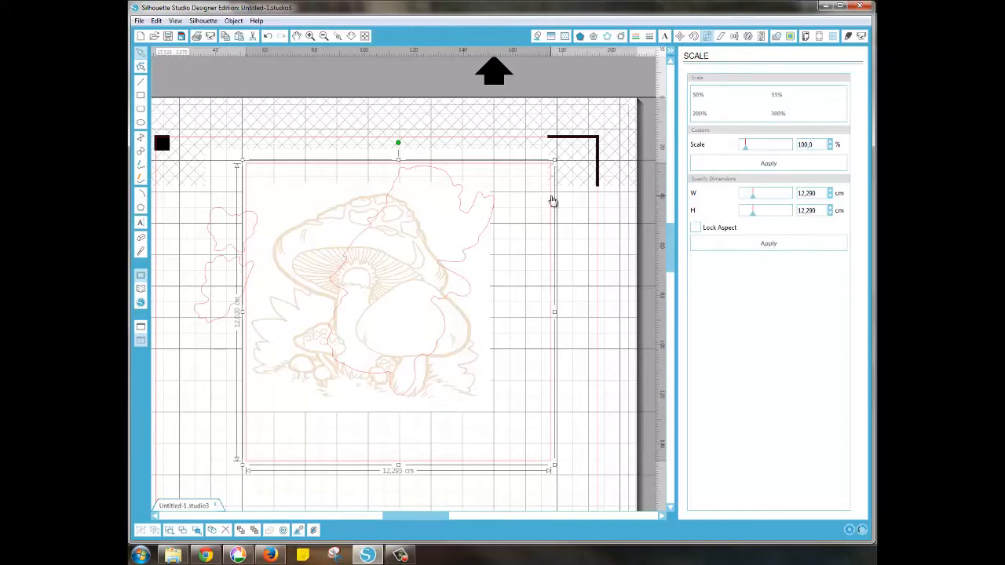
drag(818, 195, 755, 178)
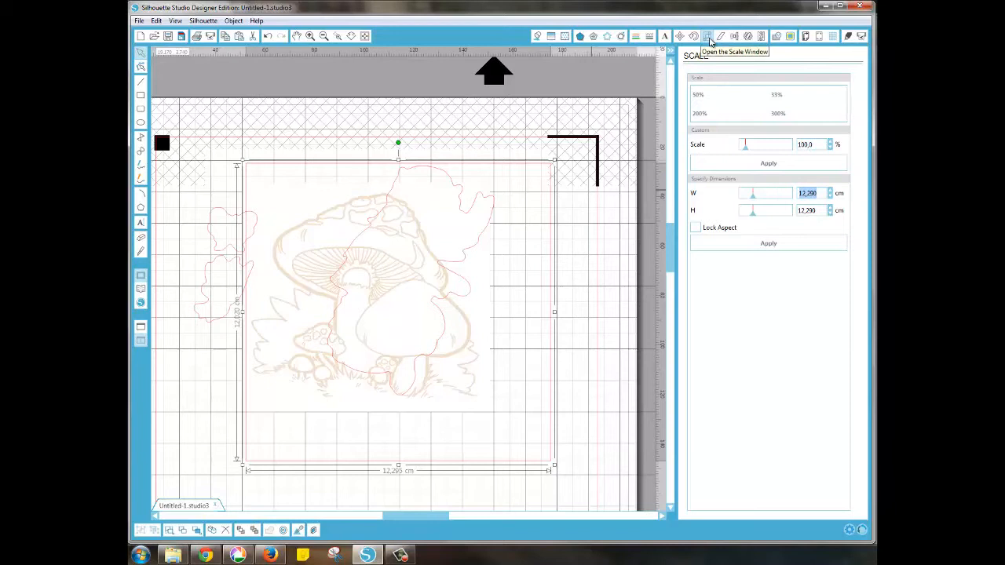
text(10)
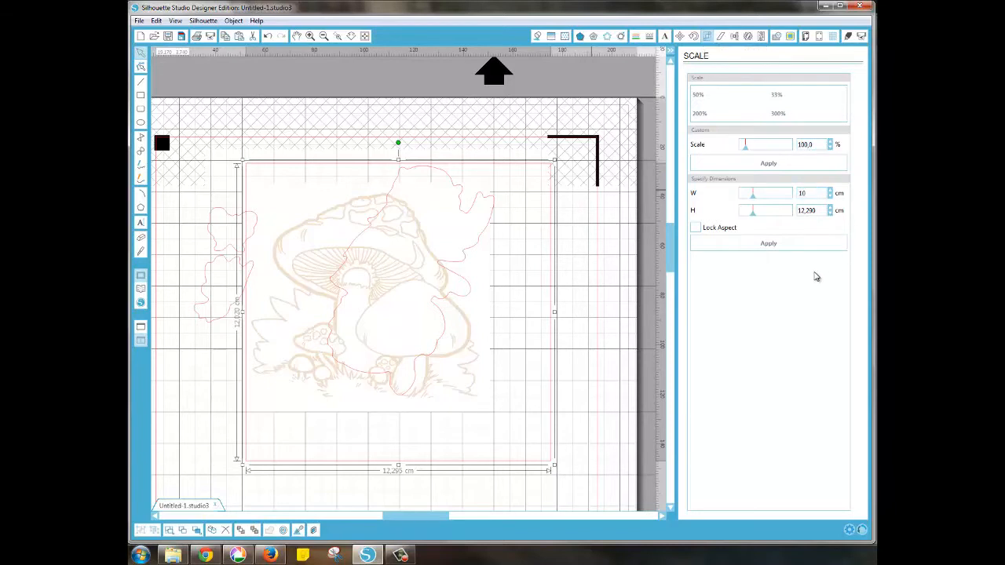
key(Return)
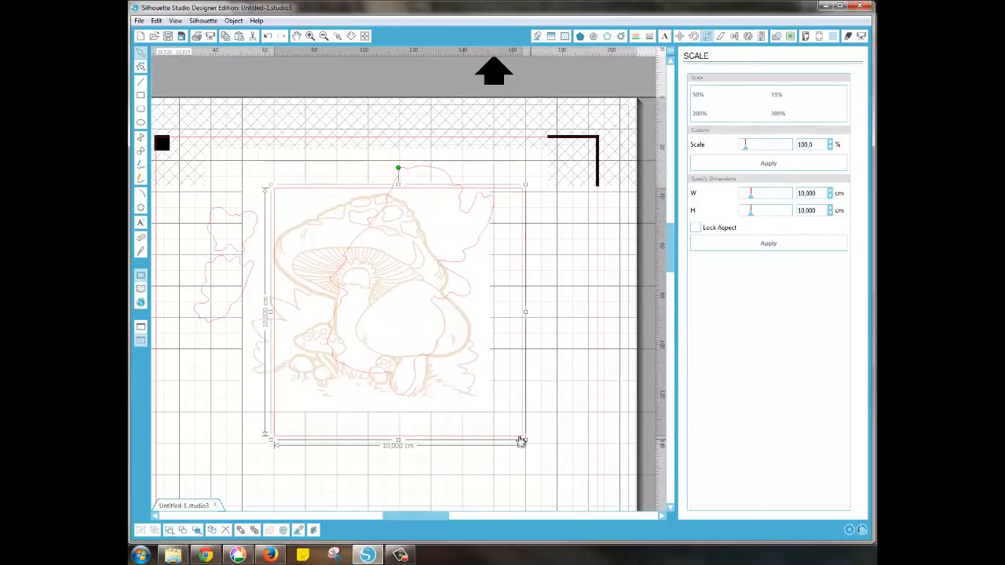
- Send the 10 cm square behind the other objects and fill it with white
click(254, 534)
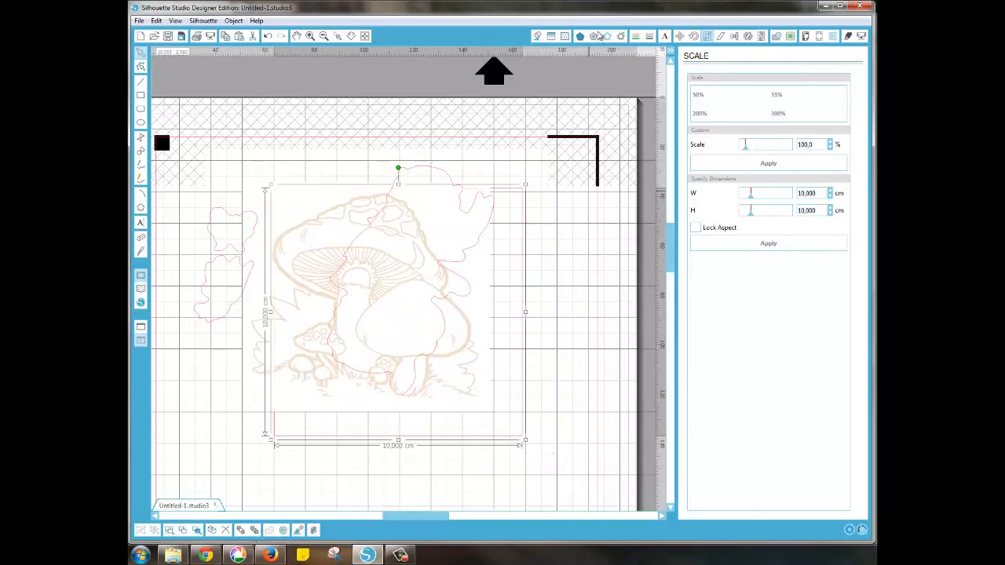
click(537, 35)
click(699, 99)
- Move the white square up and to the left so it encloses the fairy body outline
drag(520, 343, 504, 315)
click(522, 315)
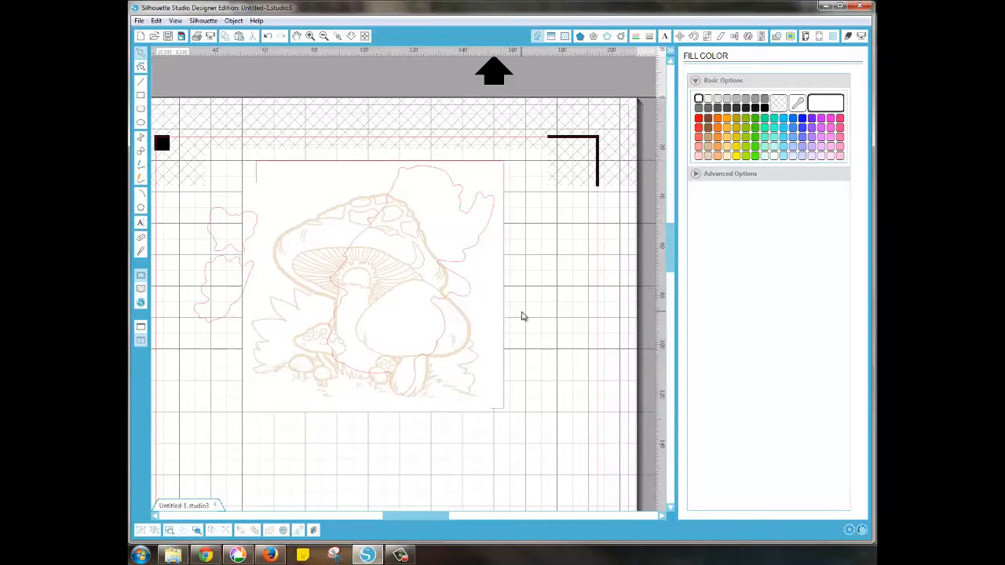
click(504, 304)
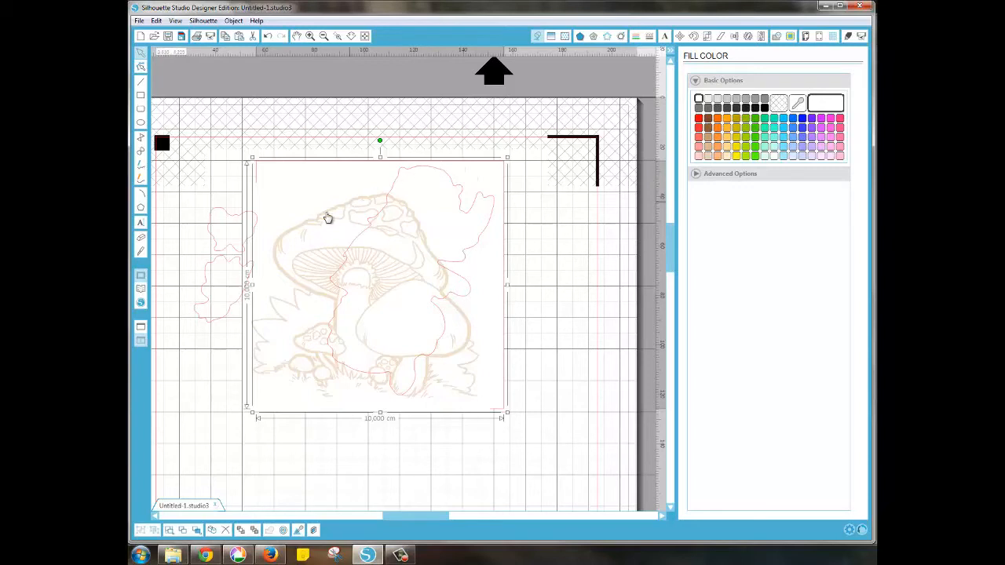
- Move the butterfly outline and the small piece's outline further left, clear of the mushroom image and the square
click(221, 206)
drag(233, 218, 202, 217)
drag(227, 260, 197, 269)
- Move the mushroom image slightly right and down so it lines up with the white square's sides
click(298, 243)
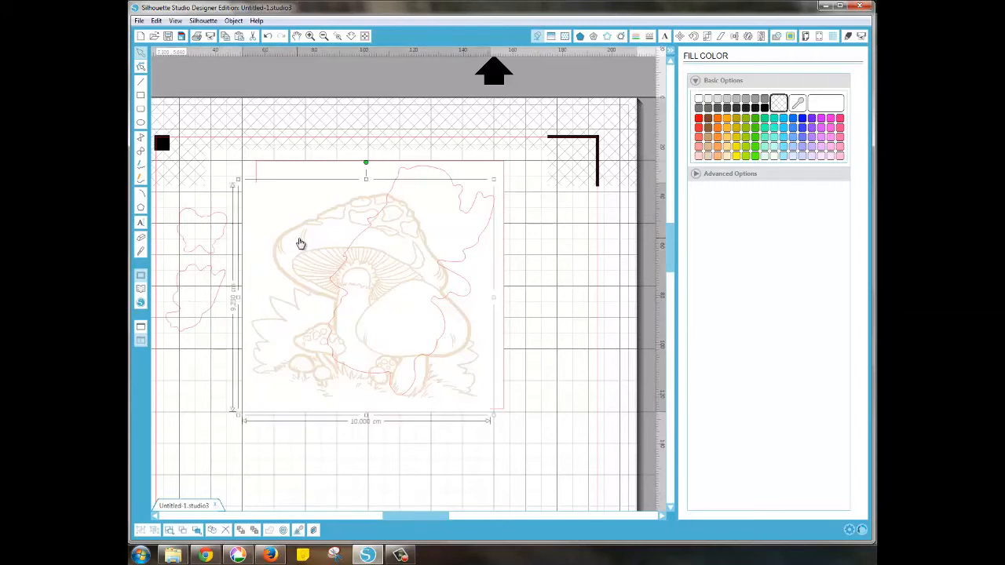
drag(298, 244, 314, 247)
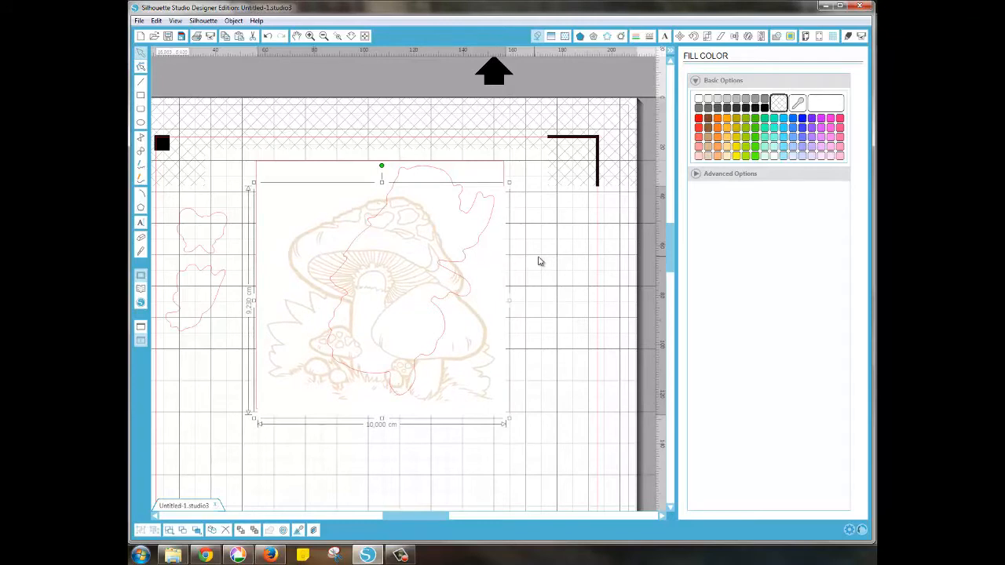
click(588, 291)
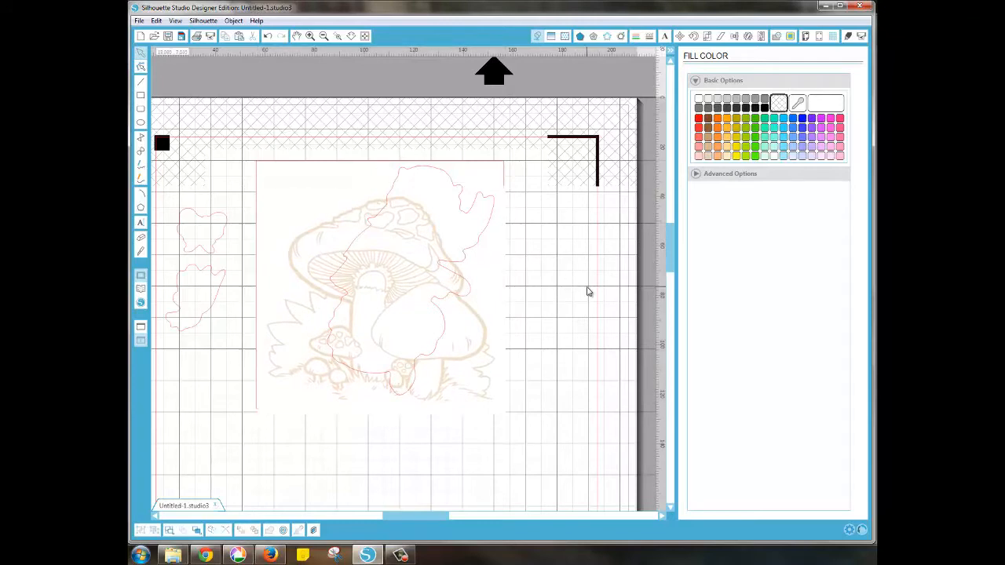
- Nudge the fairy body outline slightly right and down within the white square
click(495, 212)
click(454, 187)
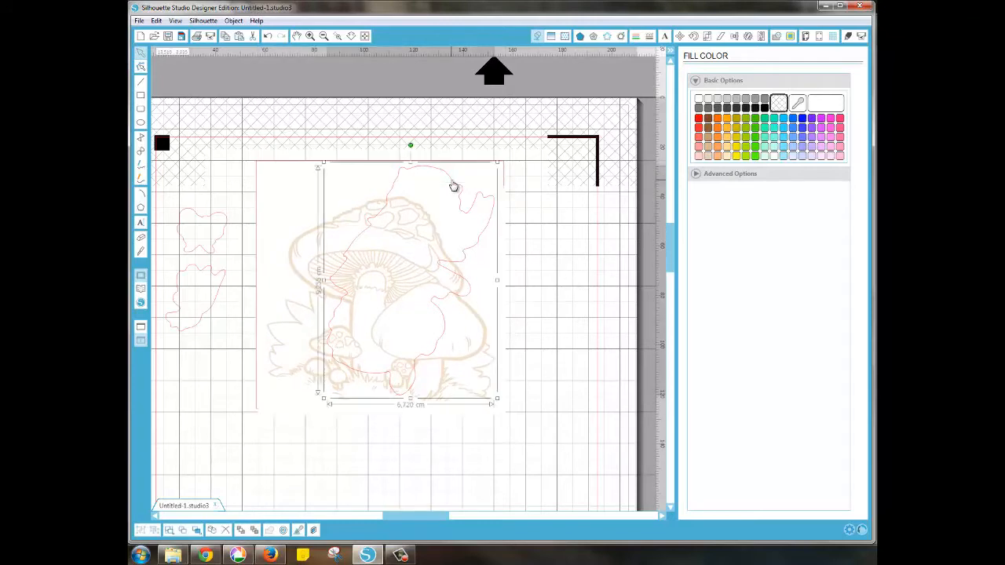
key(Right)
key(Right)
key(Right)
key(Right)
key(Right)
key(Right)
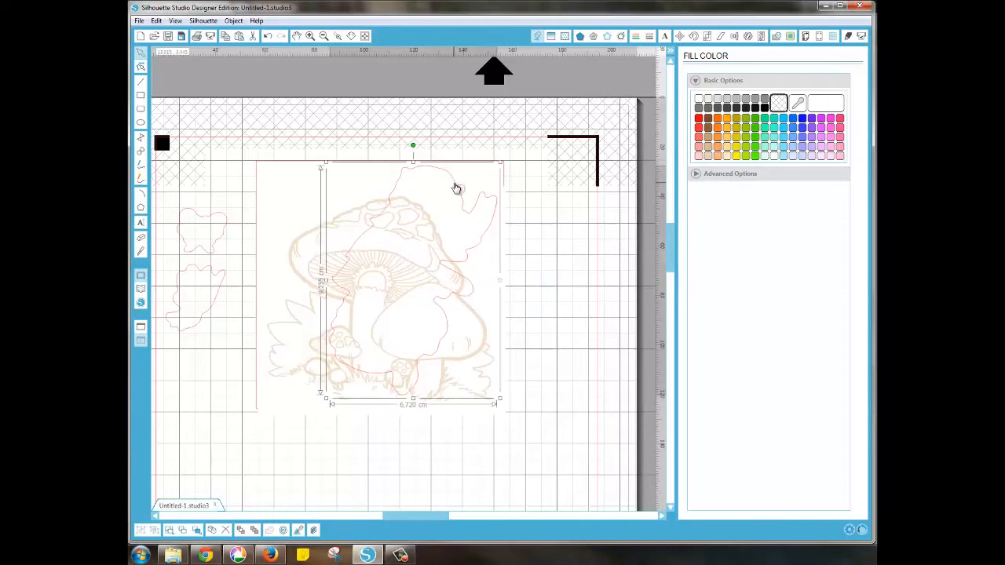
key(Left)
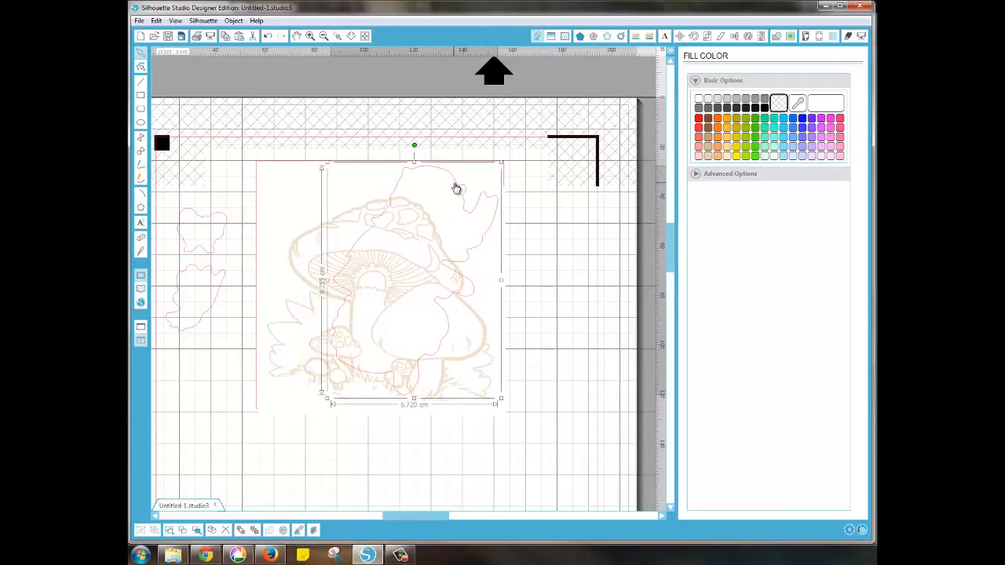
key(Down)
key(Down)
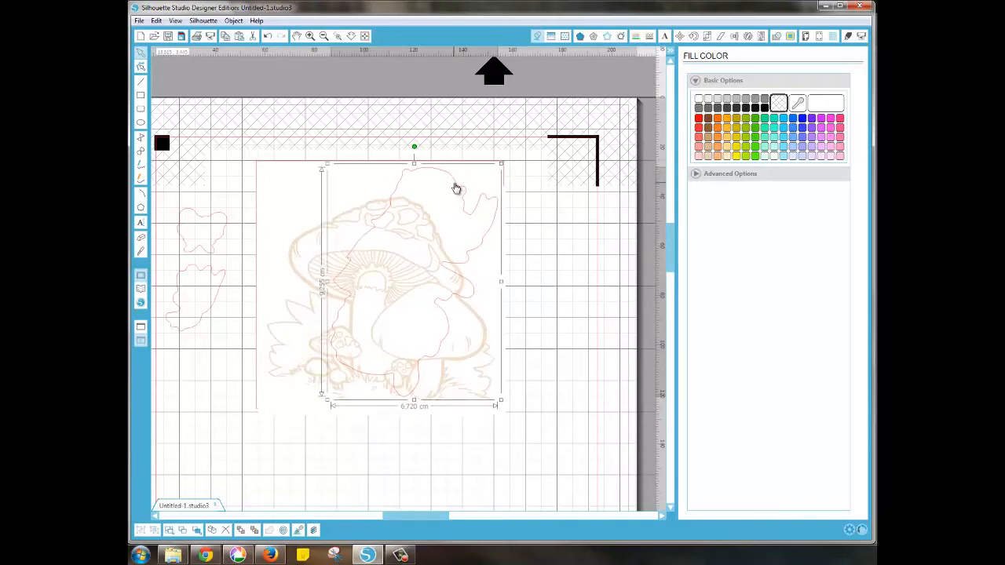
key(Up)
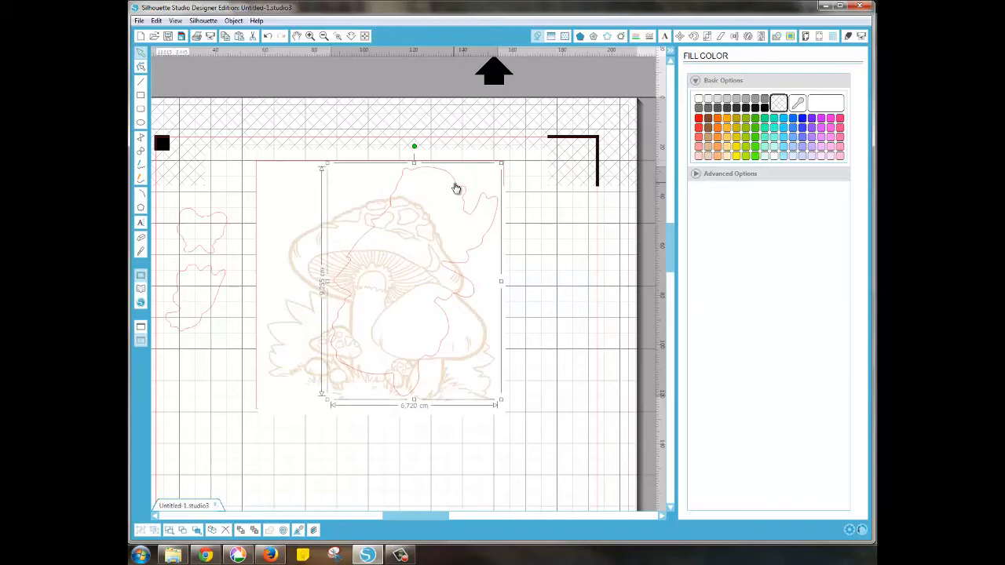
- Duplicate the mushroom image and move the copy far to the left, off the page
click(548, 267)
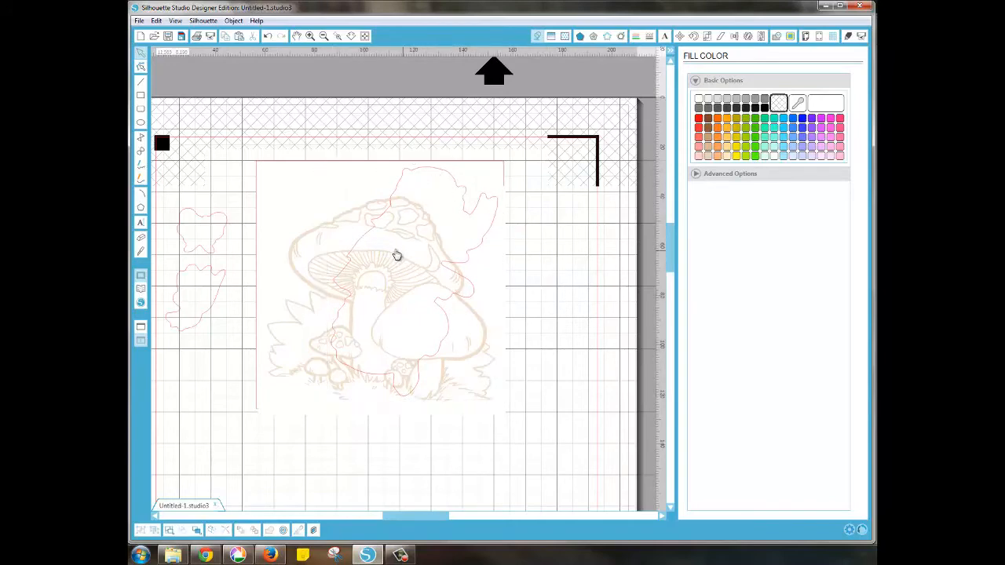
click(378, 217)
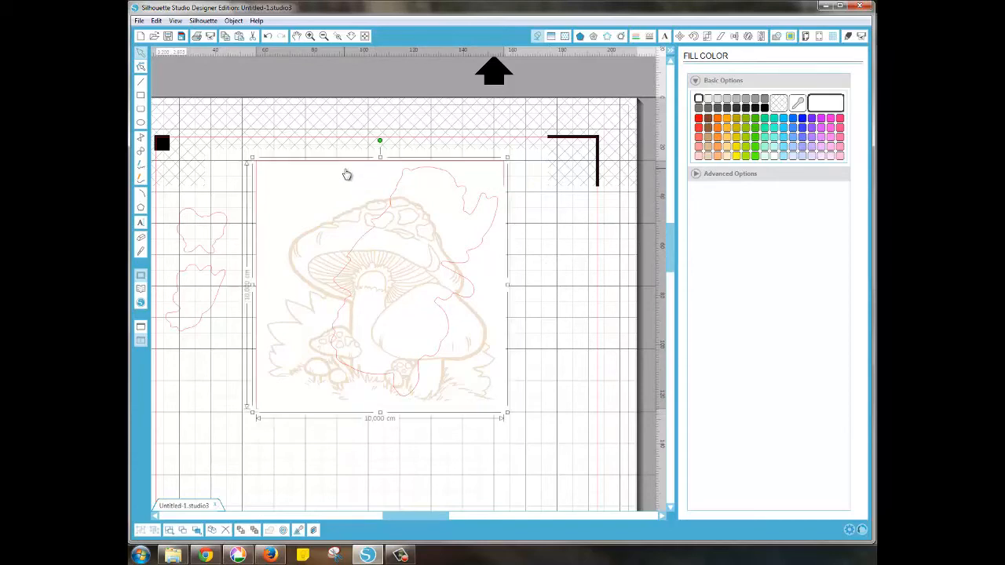
click(338, 257)
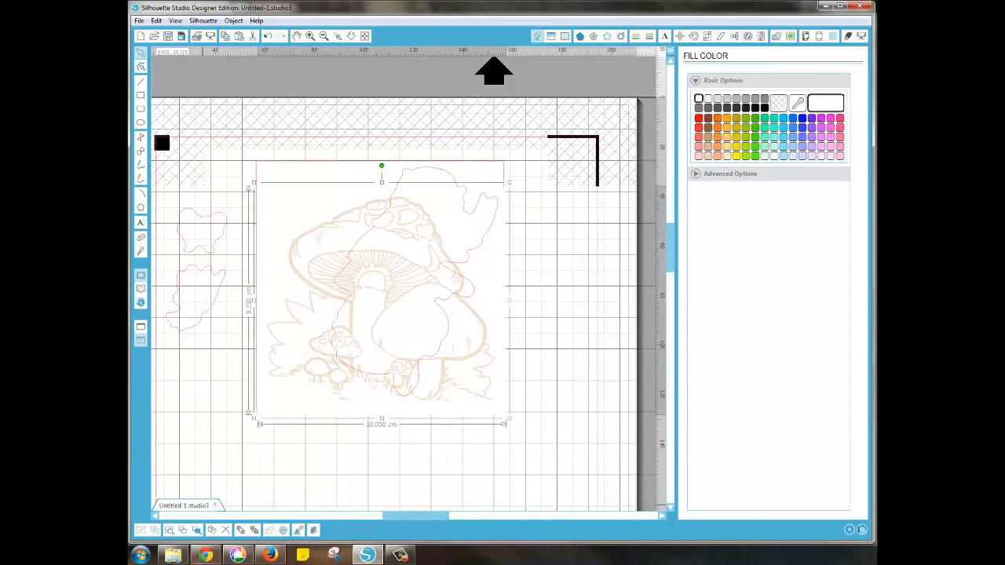
click(212, 532)
drag(391, 256, 66, 362)
drag(383, 514, 414, 517)
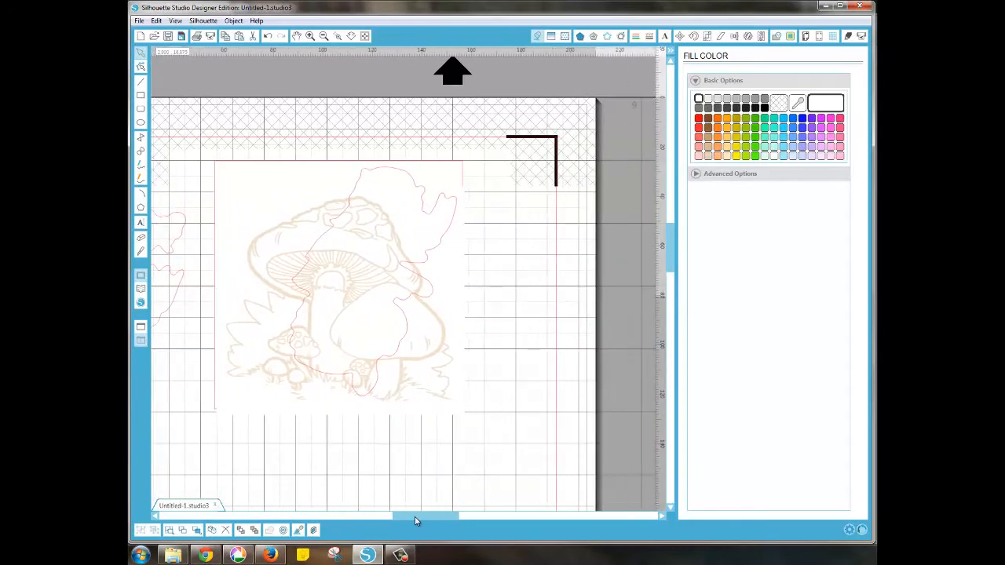
- Duplicate the fairy body outline and move the copy down and left, clear of the mushroom image and square
click(418, 190)
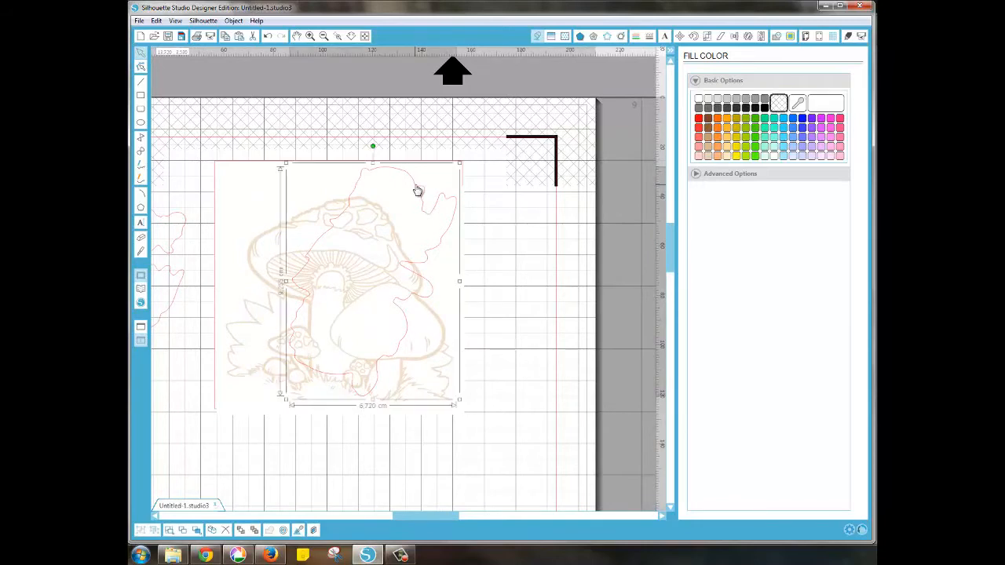
click(211, 532)
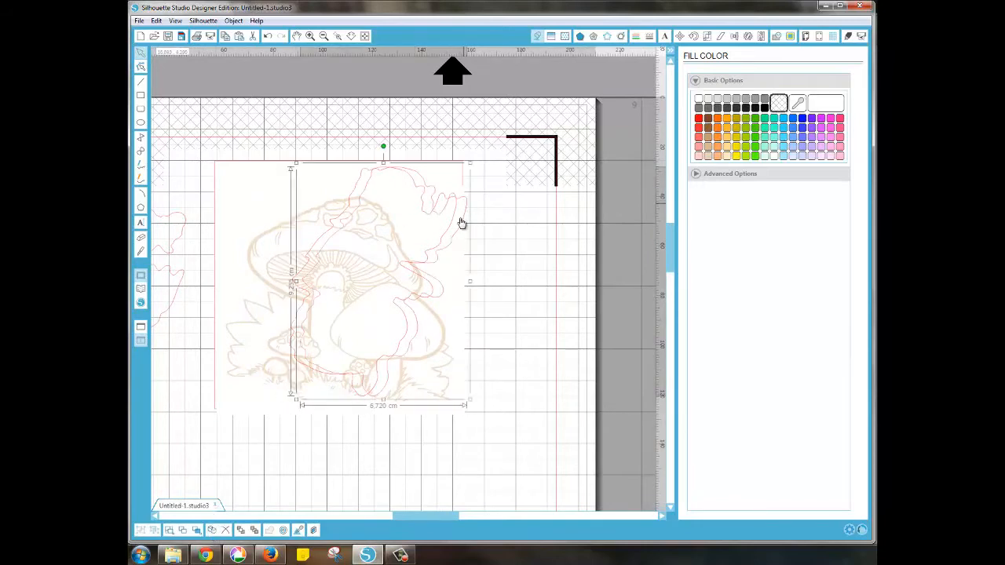
drag(462, 234, 188, 399)
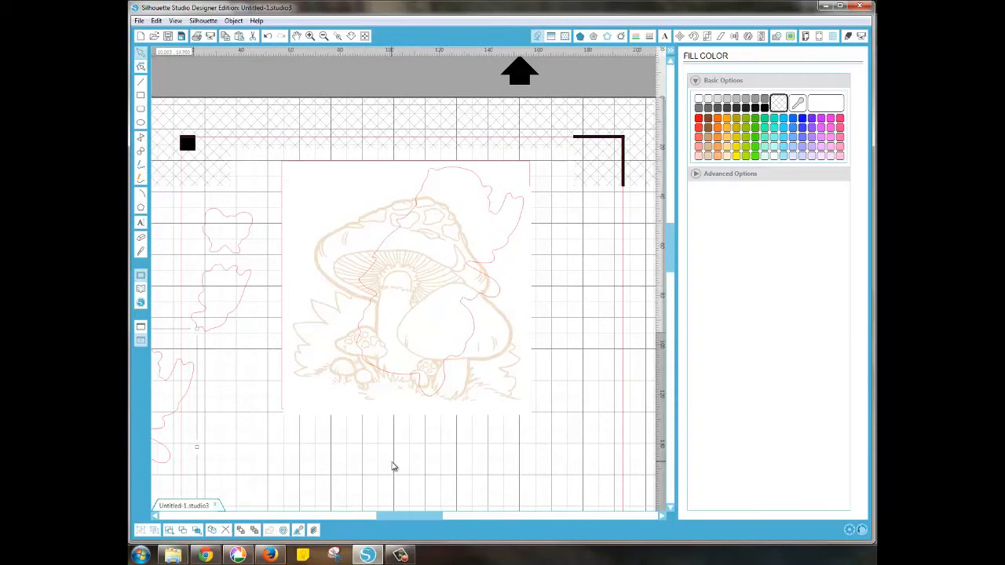
- Subtract the fairy body outline from the mushroom image inside the square
click(377, 223)
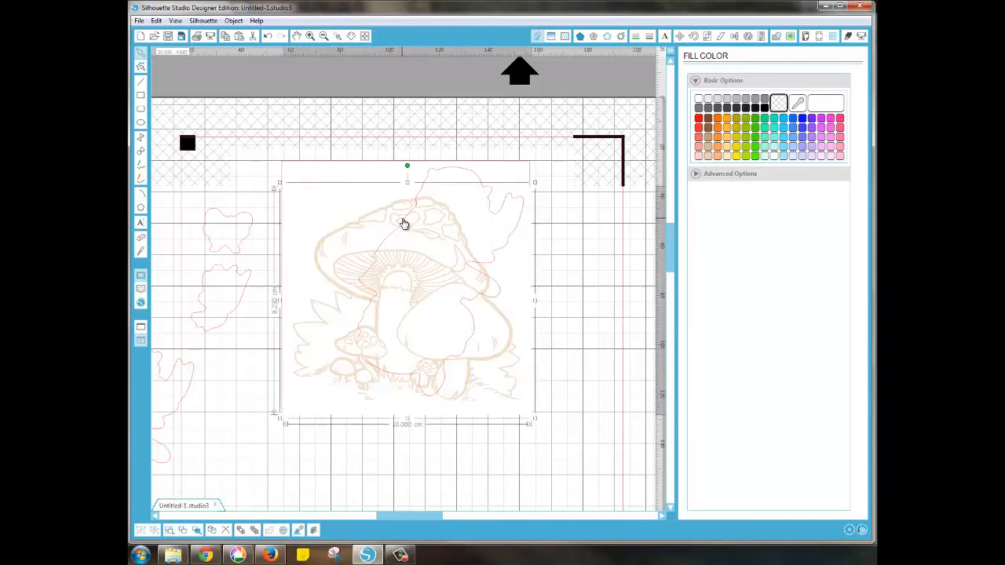
shift+click(403, 224)
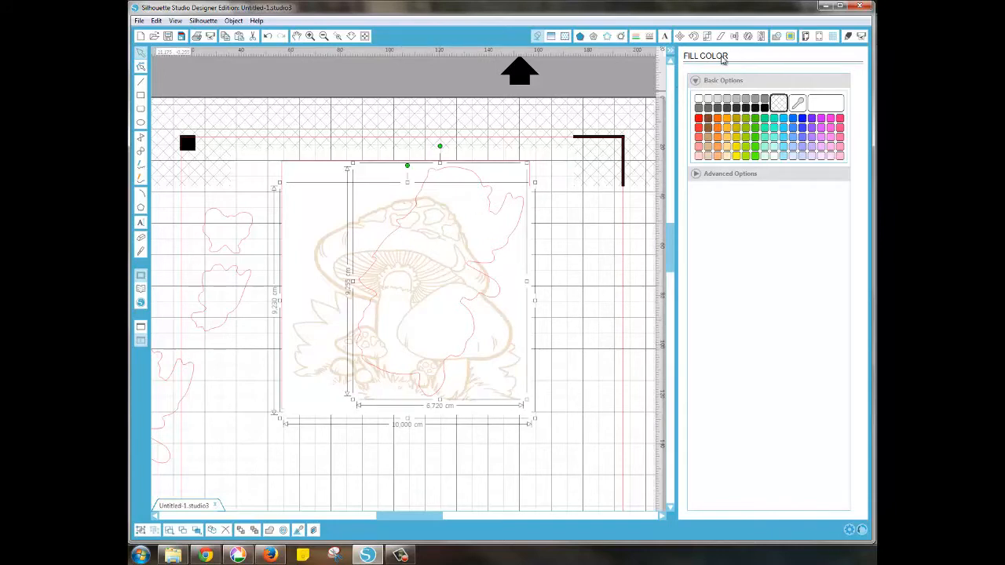
click(778, 37)
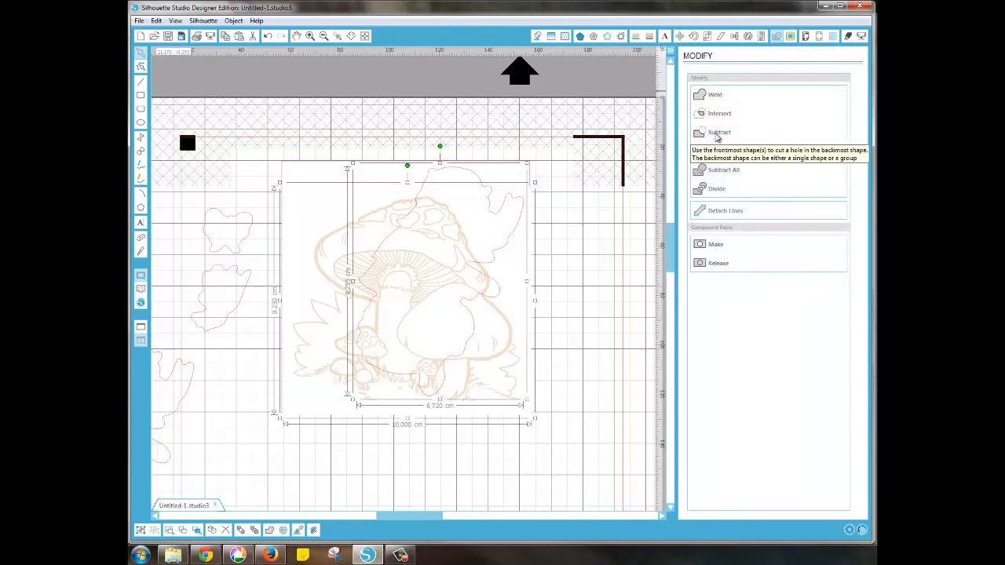
click(716, 135)
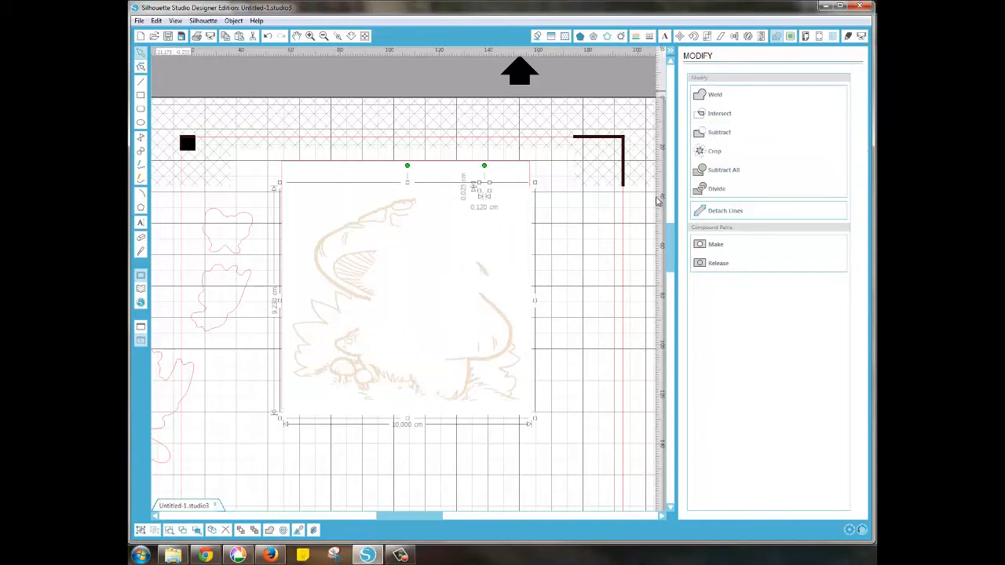
click(615, 390)
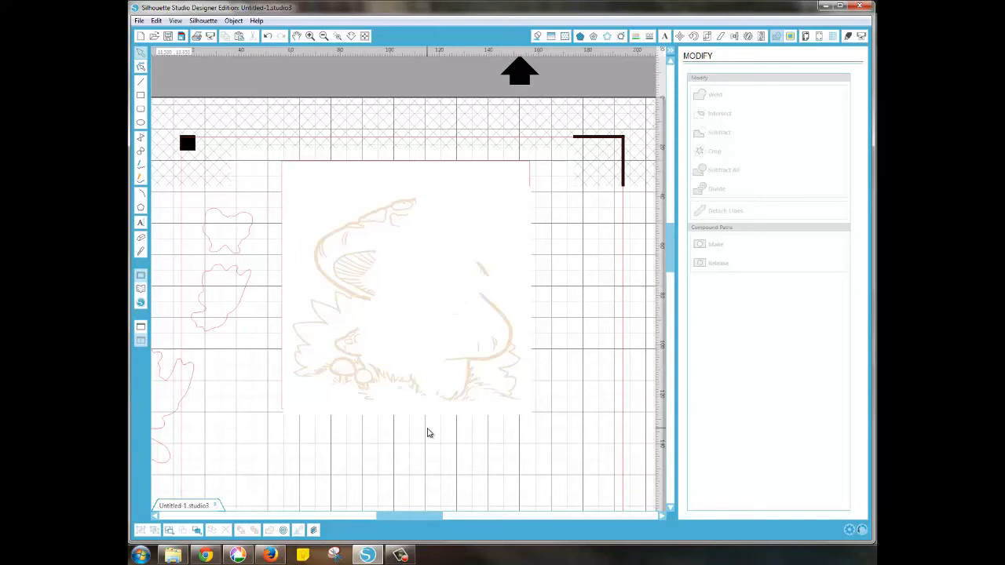
- Move the spare fairy body outline into the cut-out area of the mushroom image and set its line colour to brown
click(189, 394)
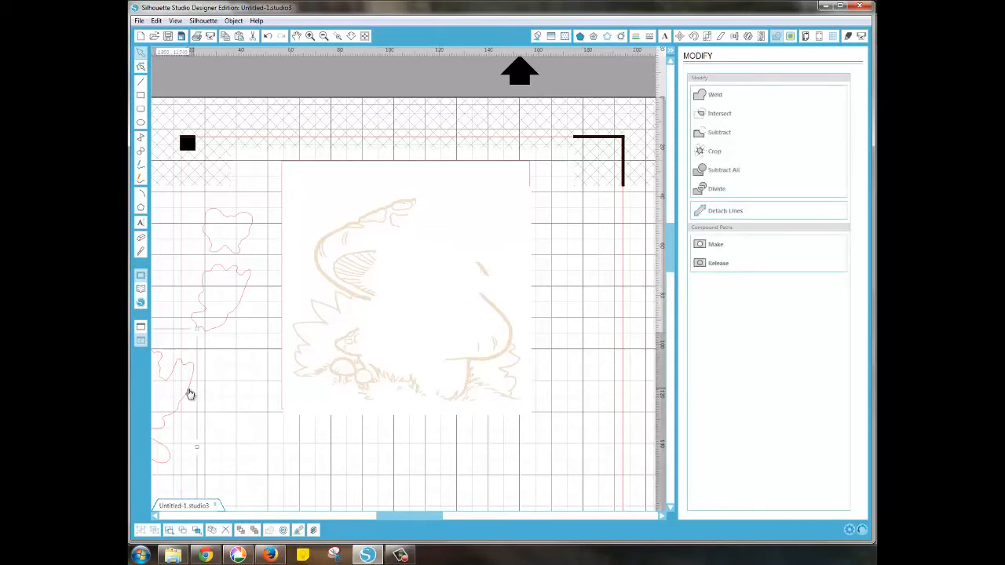
drag(240, 414, 519, 228)
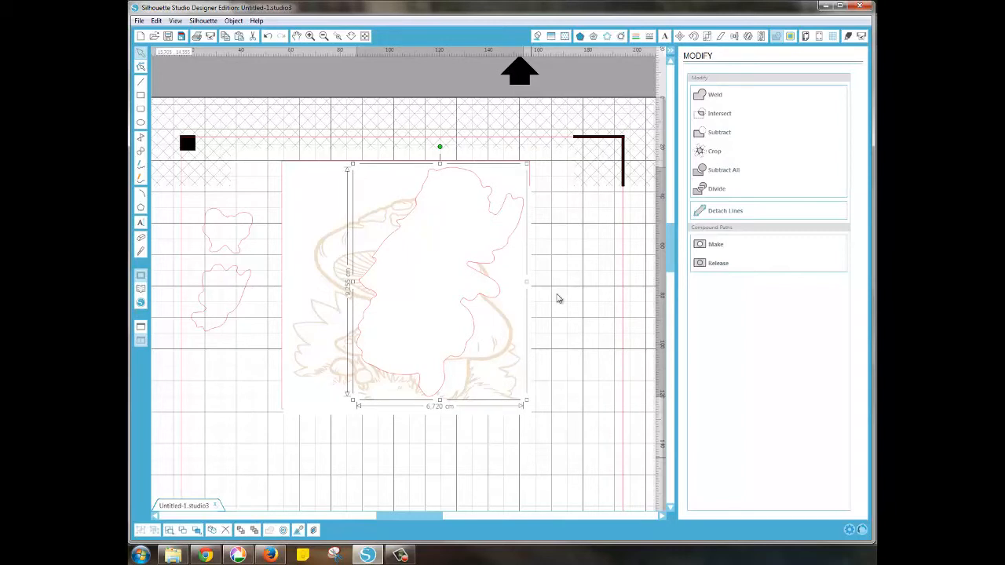
click(639, 37)
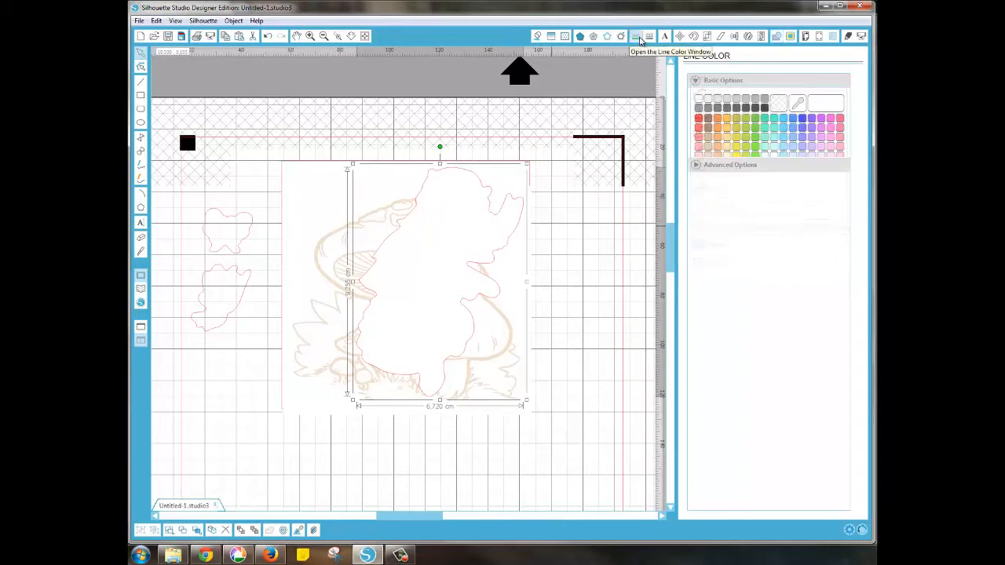
click(728, 156)
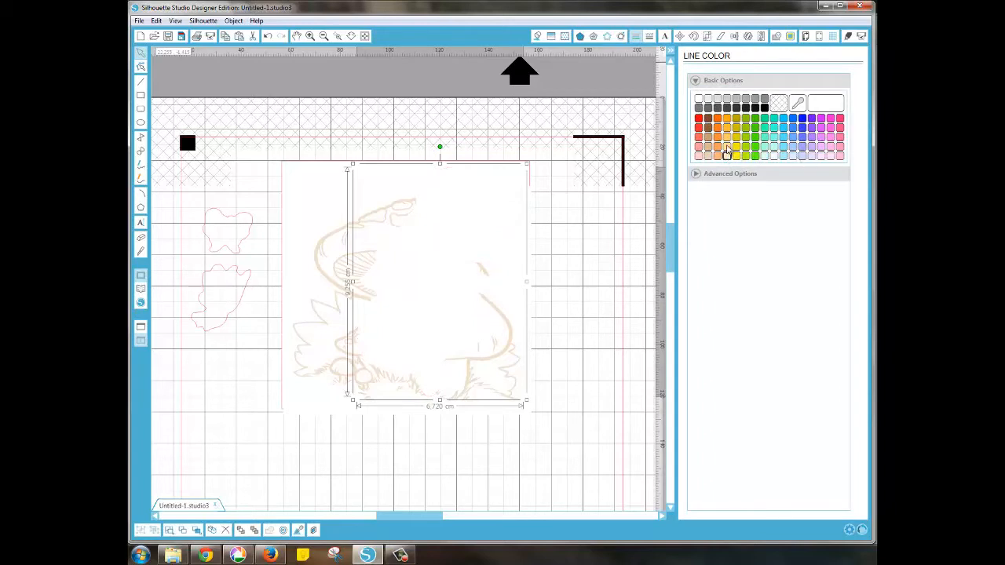
click(709, 157)
click(709, 120)
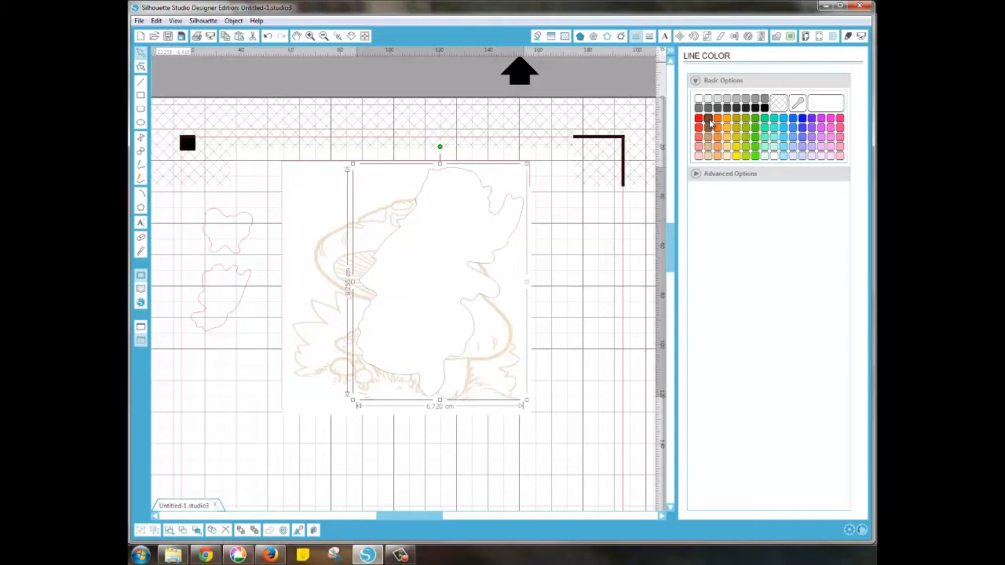
- Give the fairy body outline a solid 0.5 pt line and enable printing of its lines
click(649, 37)
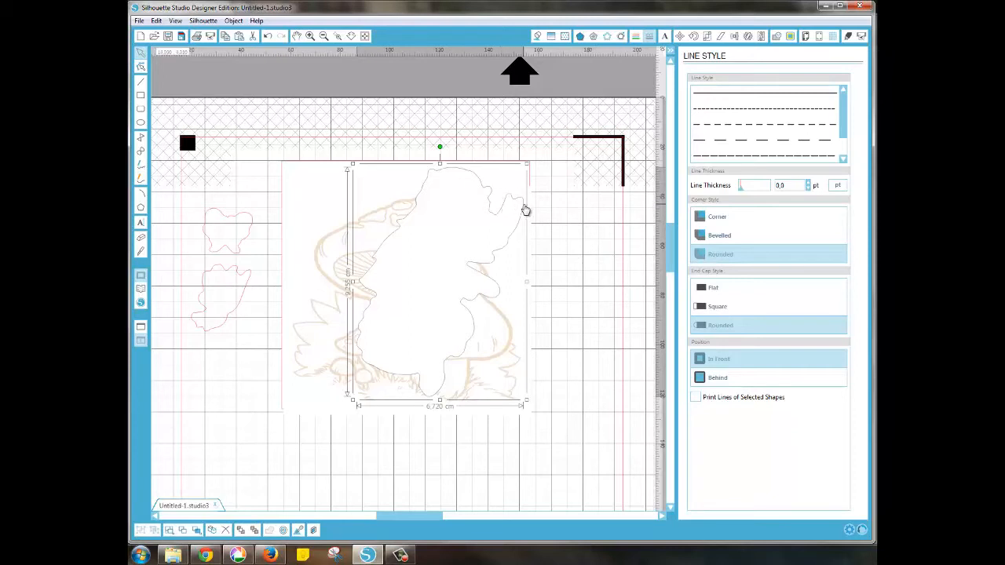
click(757, 99)
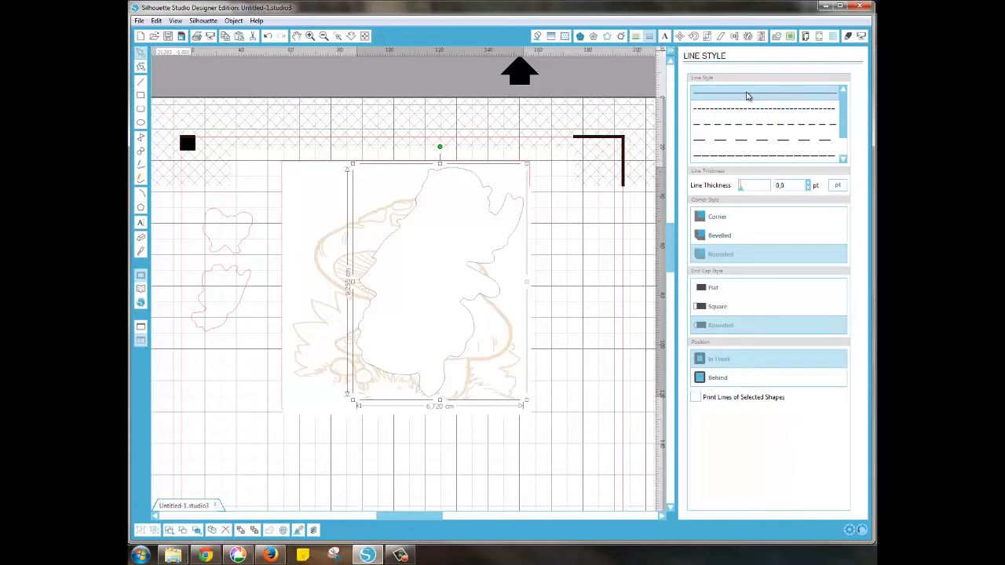
click(809, 183)
click(697, 398)
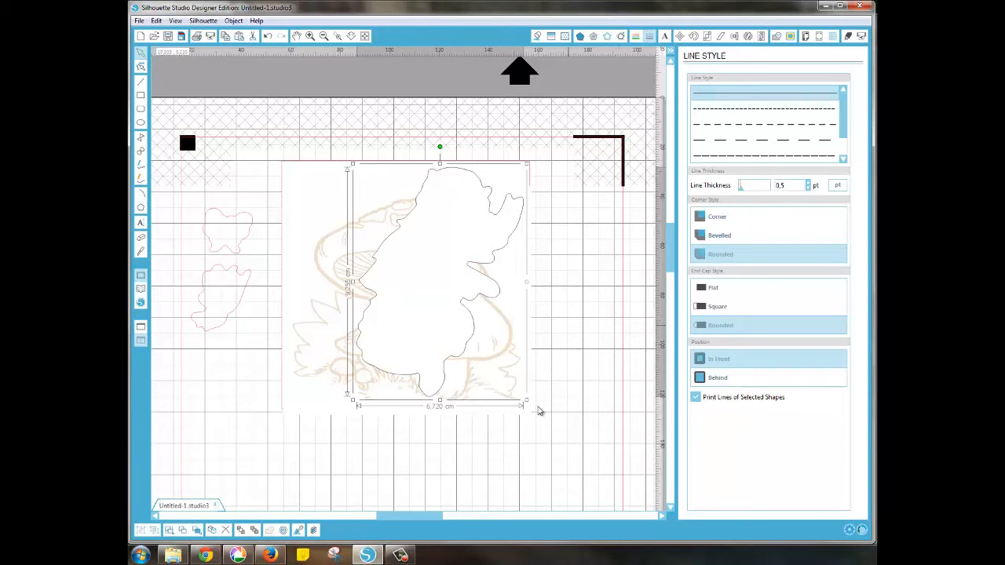
click(472, 445)
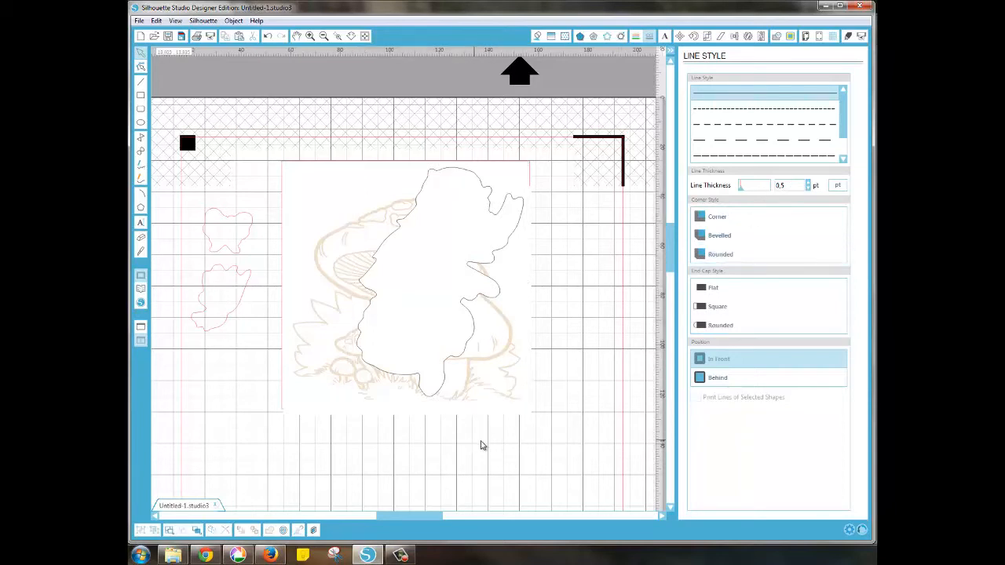
- Group the cut-out mushroom image with the fairy body outline
click(412, 217)
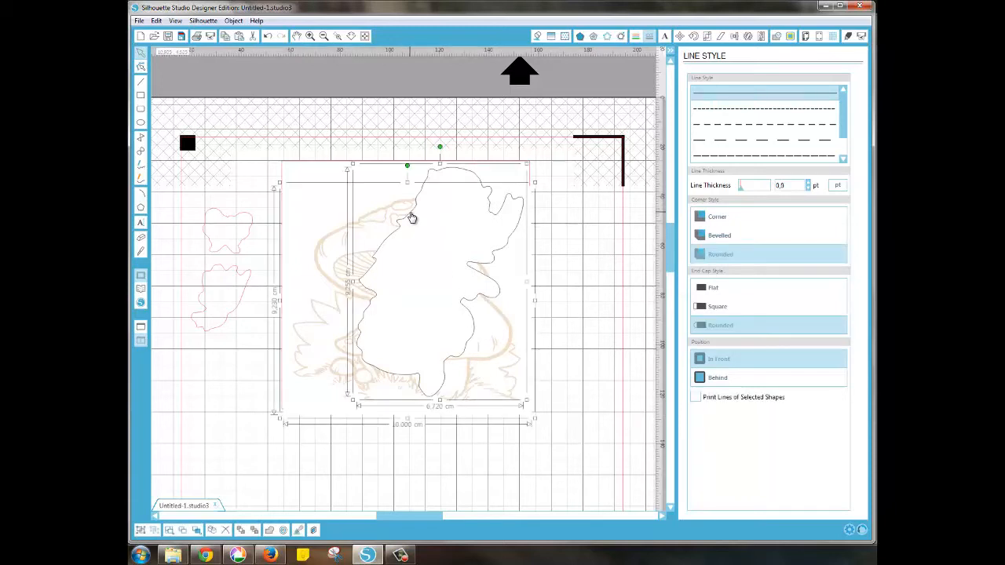
right_click(410, 213)
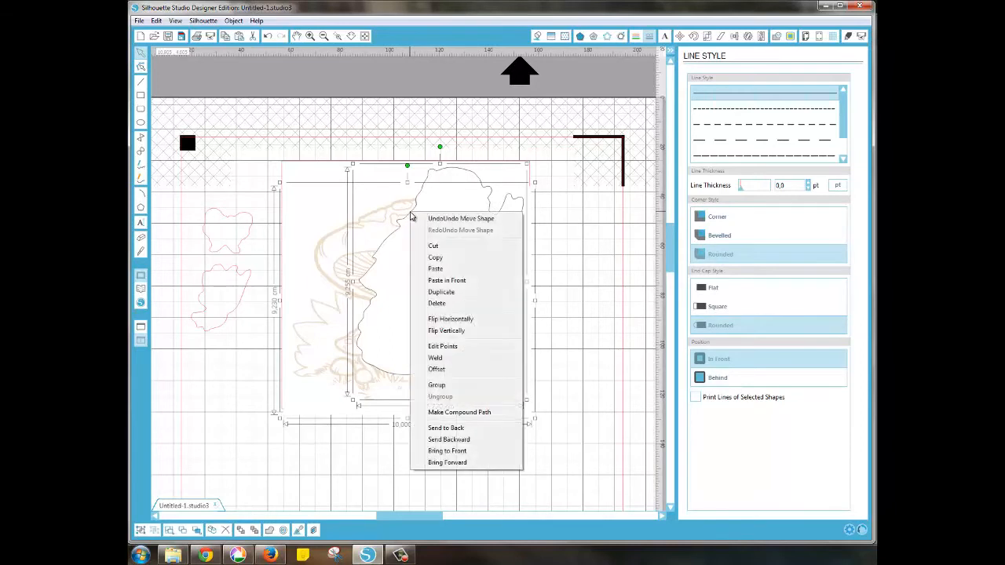
click(437, 384)
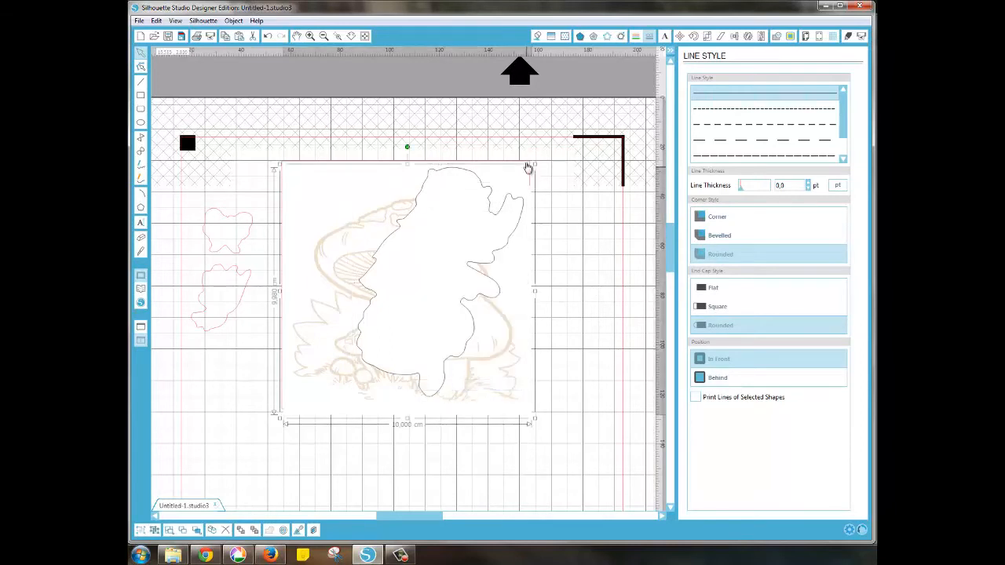
click(572, 298)
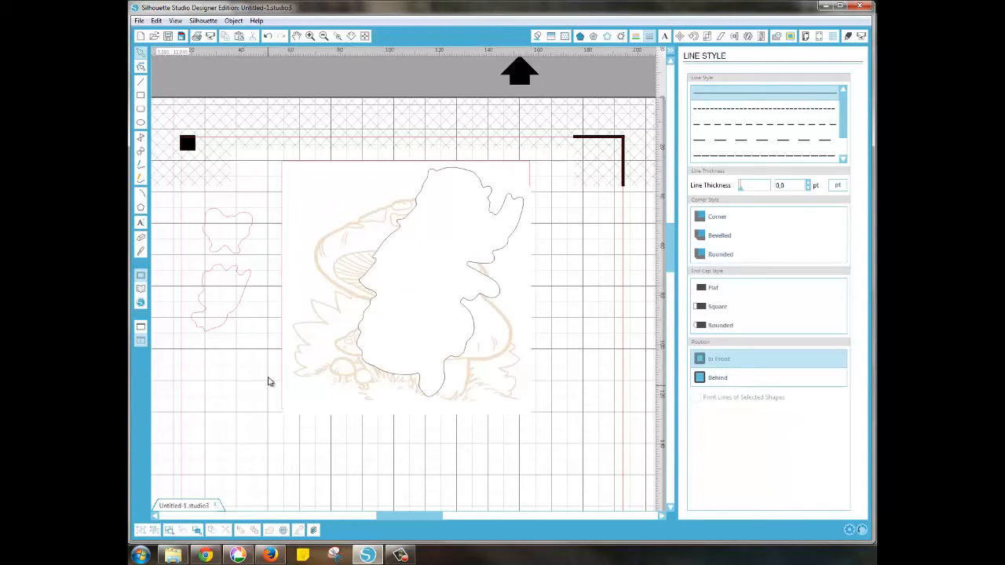
click(281, 314)
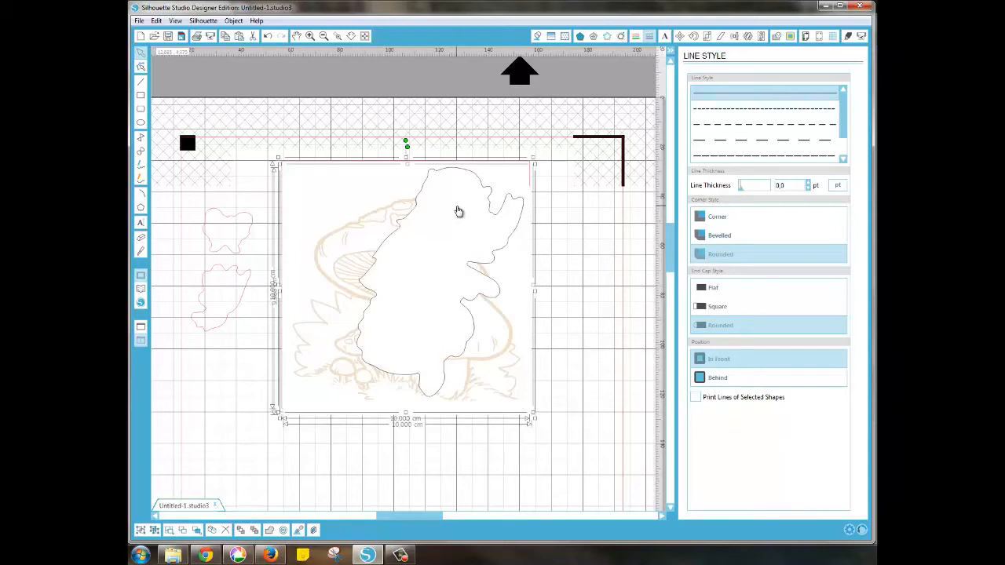
click(597, 295)
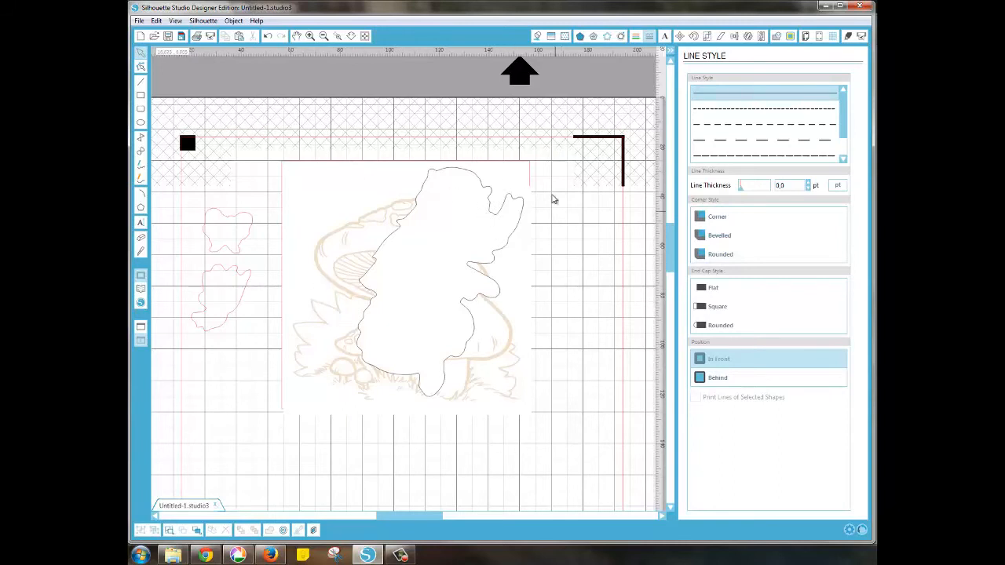
click(530, 171)
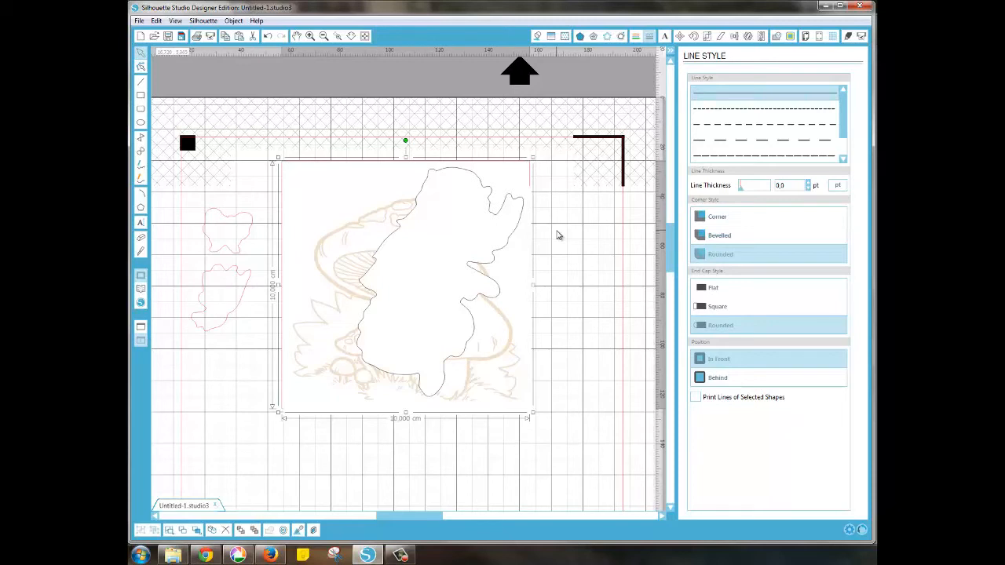
click(572, 338)
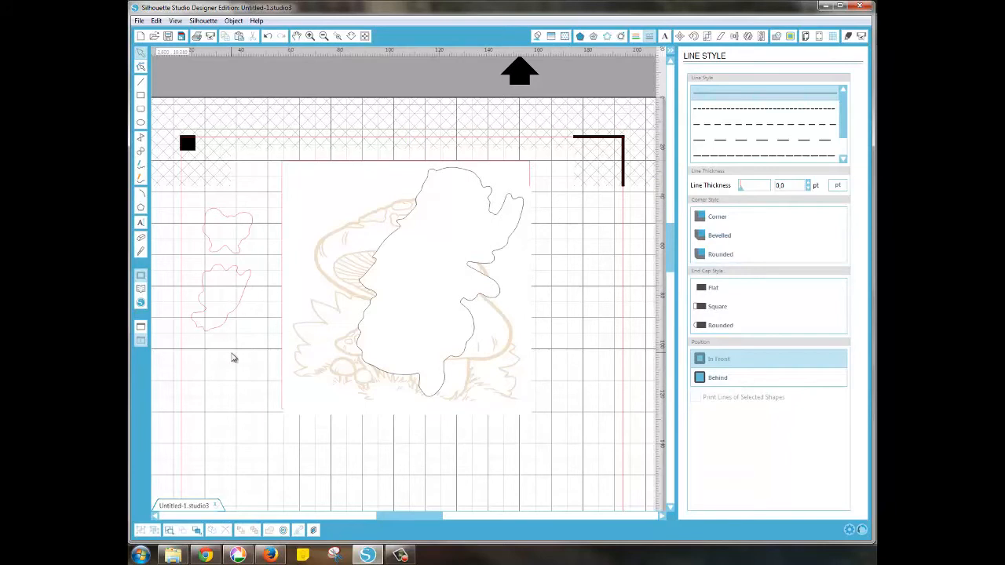
- Duplicate the small piece's outline, place one copy on the upper left of the mushroom image and move the other back below the butterfly outline
mouse_move(247, 280)
mouse_down()
mouse_move(281, 246)
mouse_move(392, 191)
mouse_move(276, 270)
mouse_up()
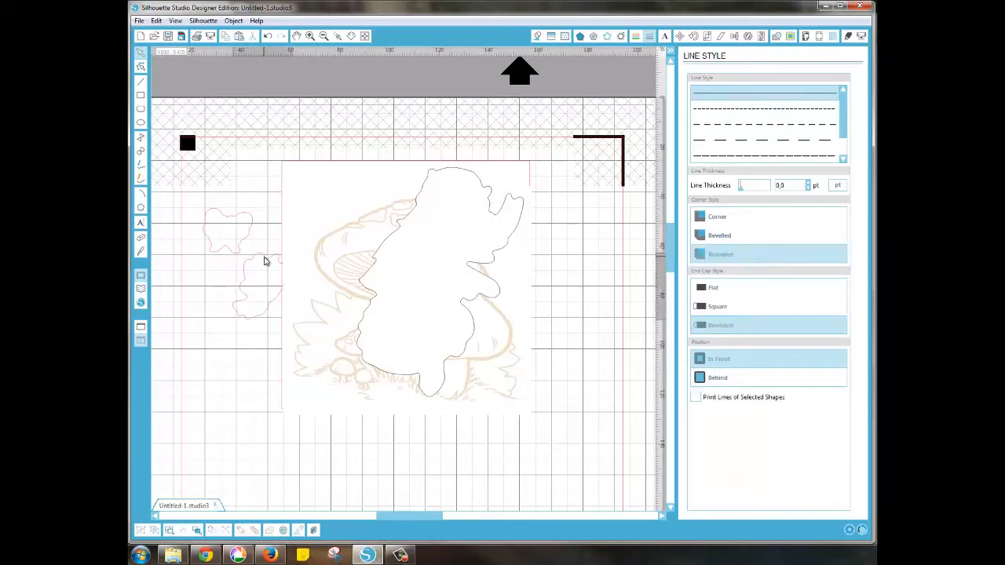
click(212, 531)
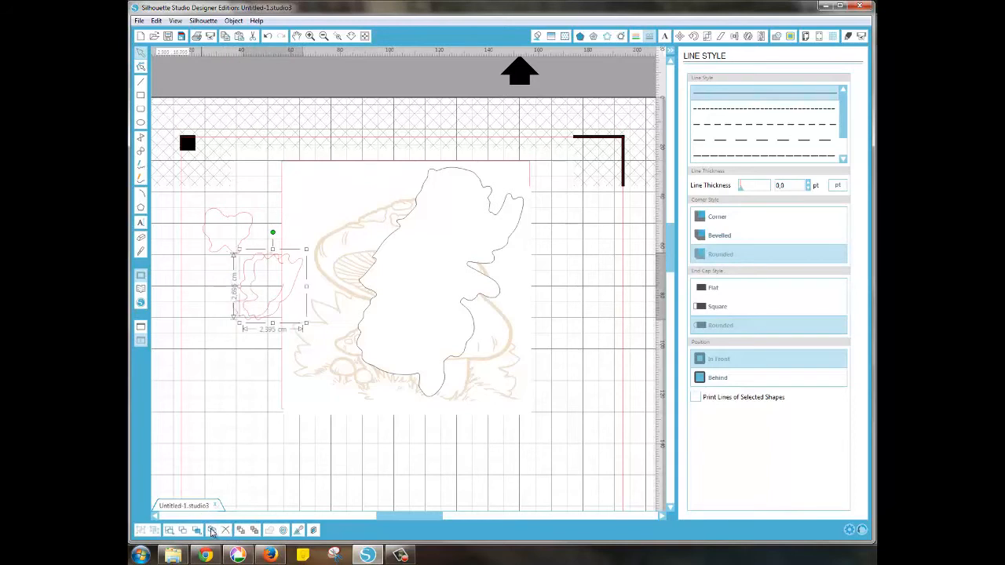
click(264, 329)
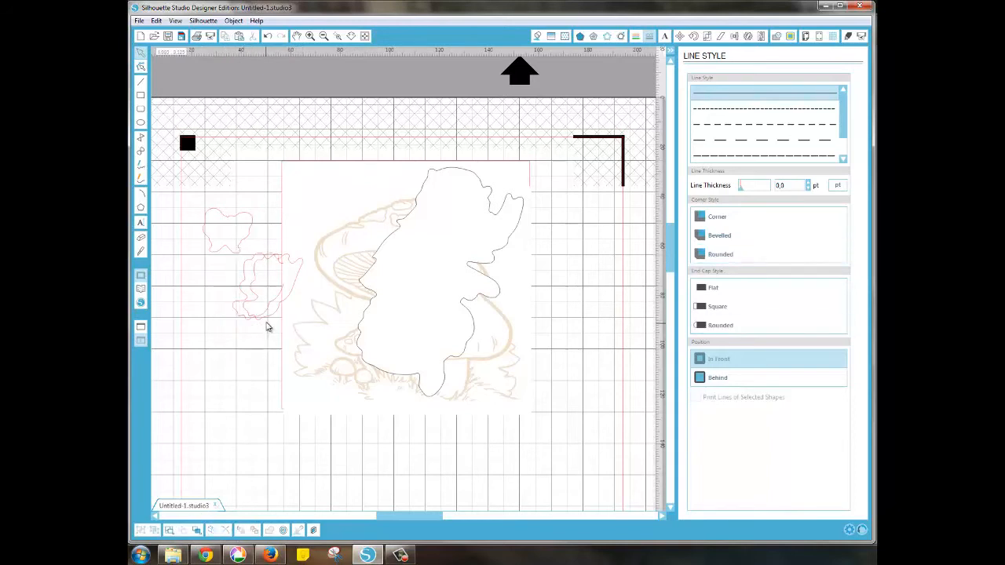
drag(265, 329, 360, 238)
drag(255, 324, 217, 336)
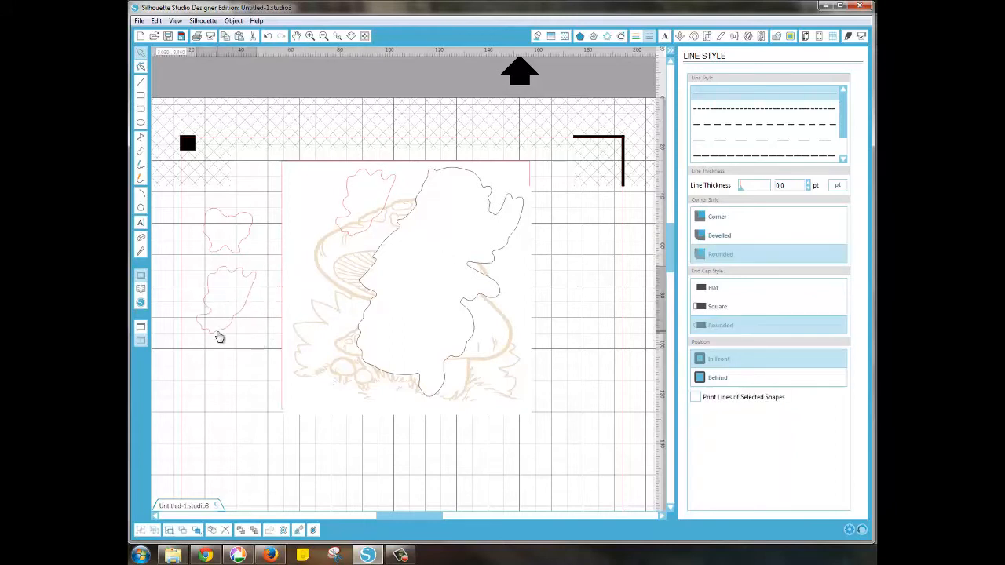
- Subtract the small piece's outline from the mushroom image to cut its shape out of the upper-left area
click(351, 220)
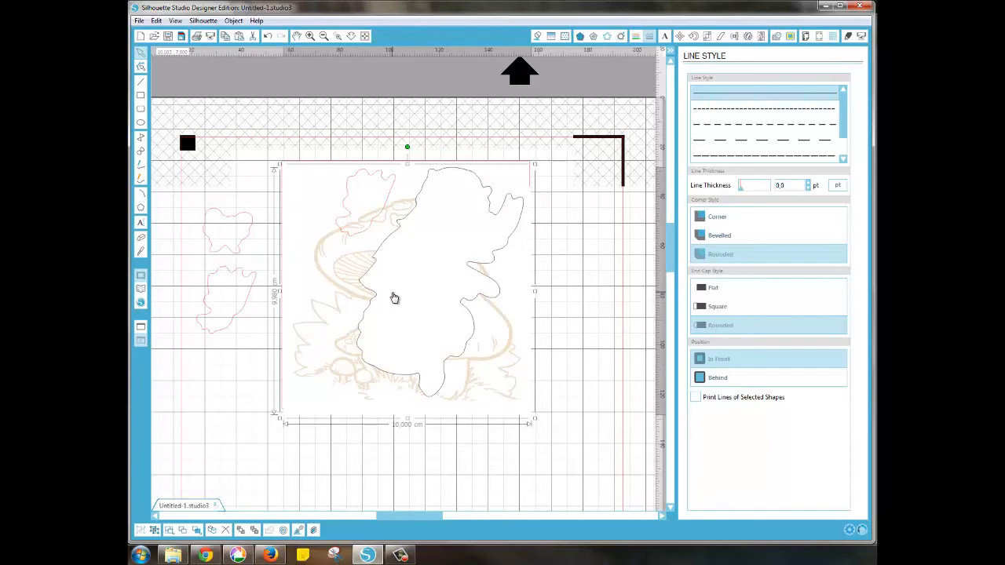
click(347, 204)
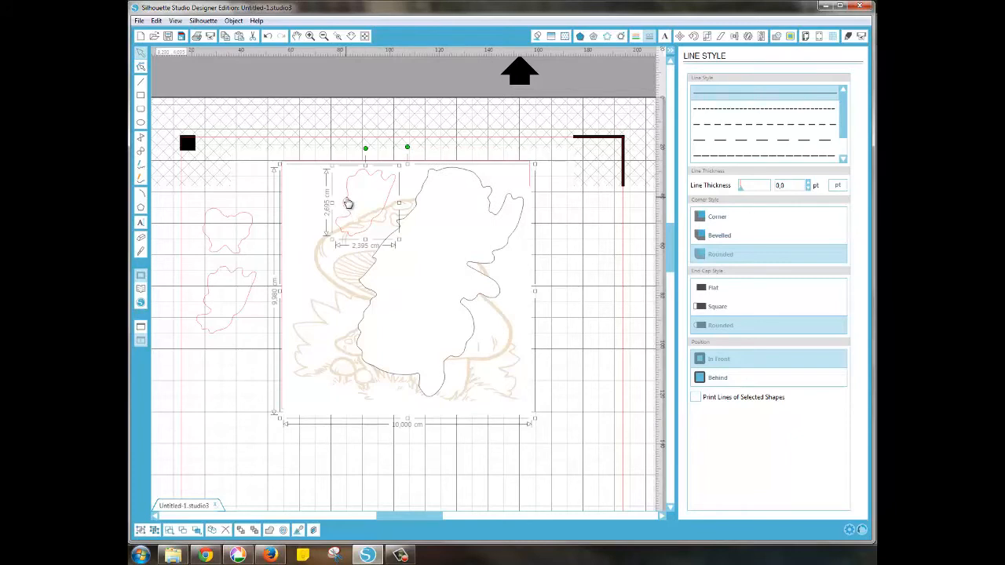
click(777, 36)
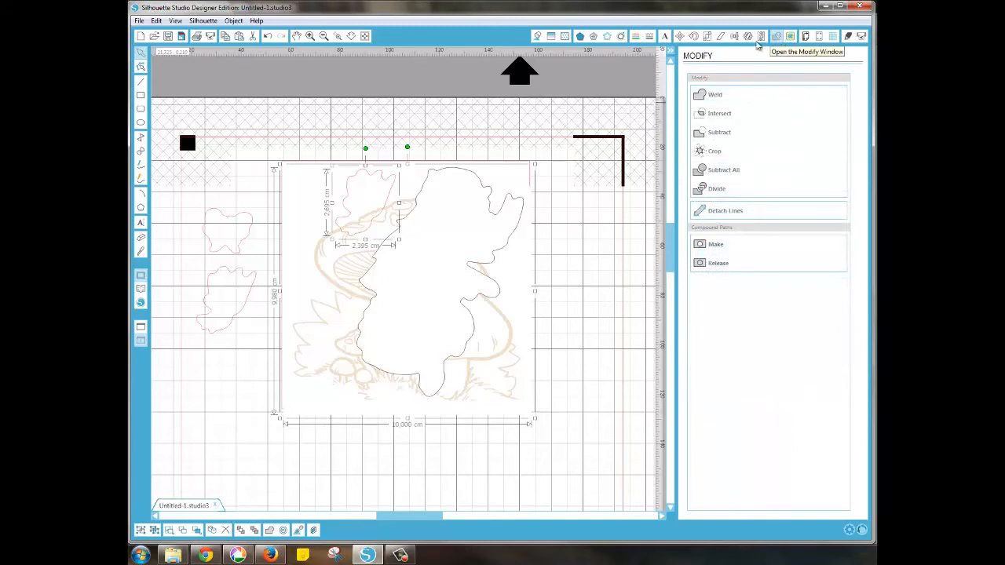
click(719, 133)
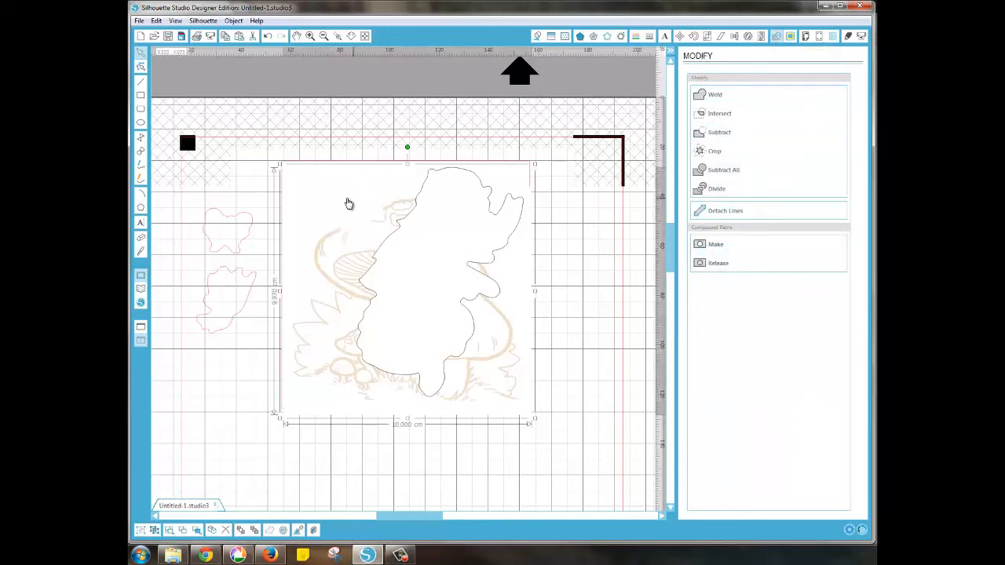
- Move the spare small-piece outline from below the butterfly outline onto its cut-out in the mushroom image and bring it to the front
click(235, 352)
click(238, 322)
drag(237, 322, 376, 216)
click(240, 531)
click(384, 208)
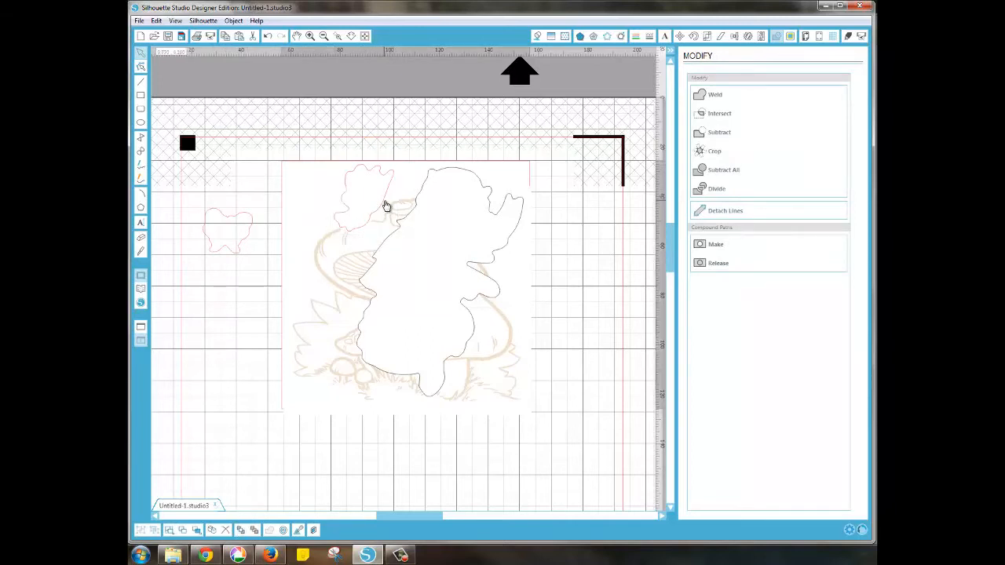
click(386, 207)
drag(385, 207, 379, 208)
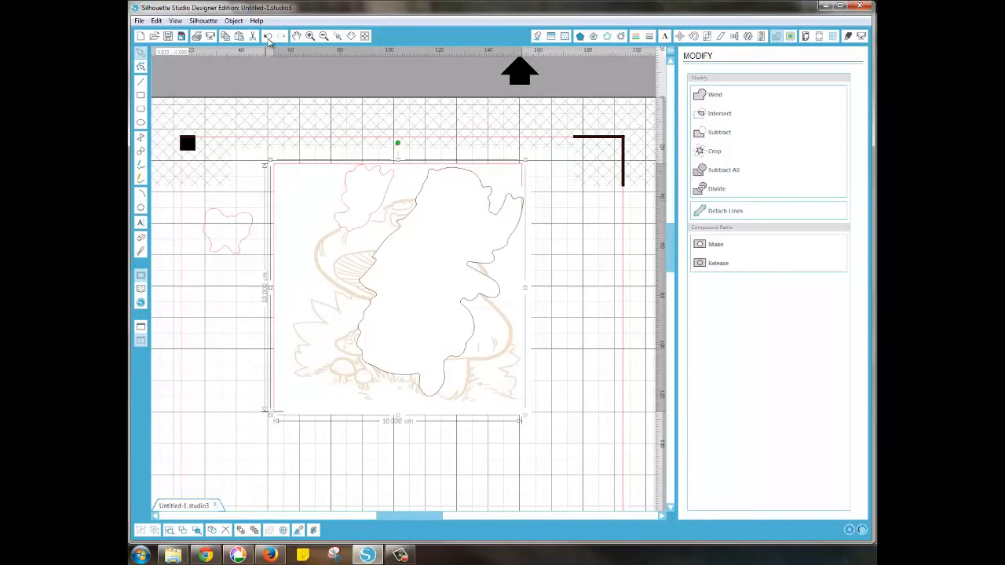
click(268, 37)
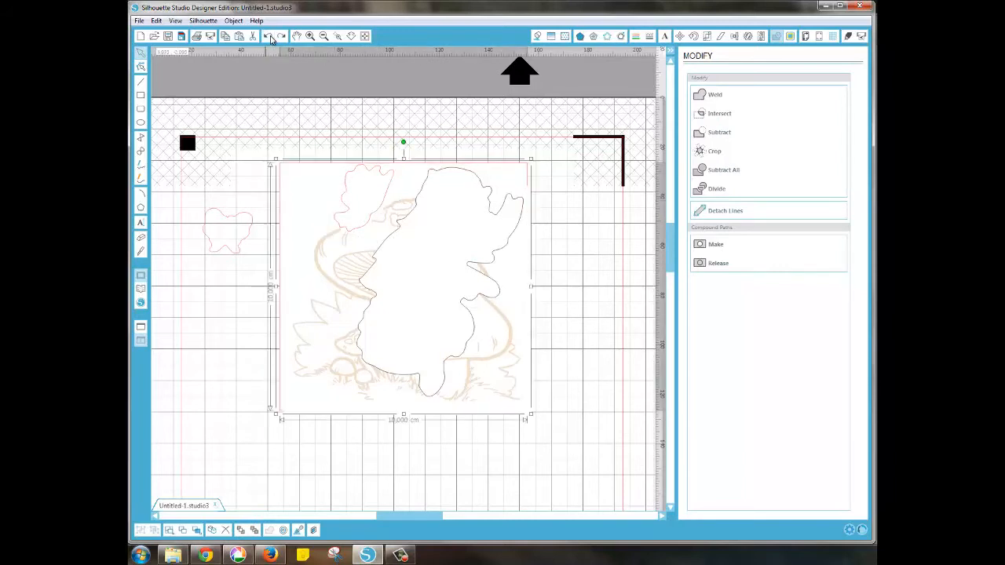
- Align the small piece's outline with its cut-out area on the upper left of the mushroom image
click(204, 332)
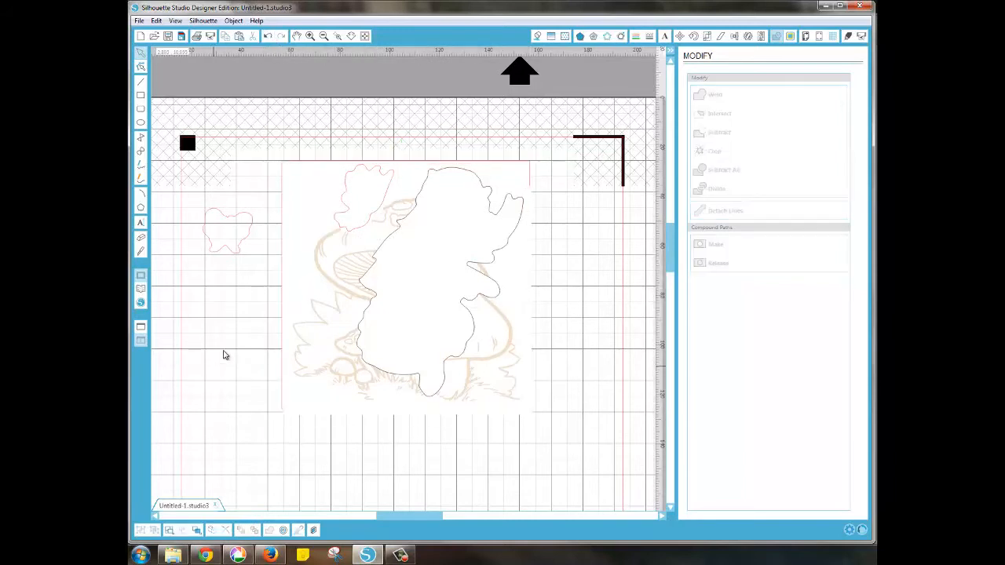
click(375, 218)
drag(375, 218, 370, 218)
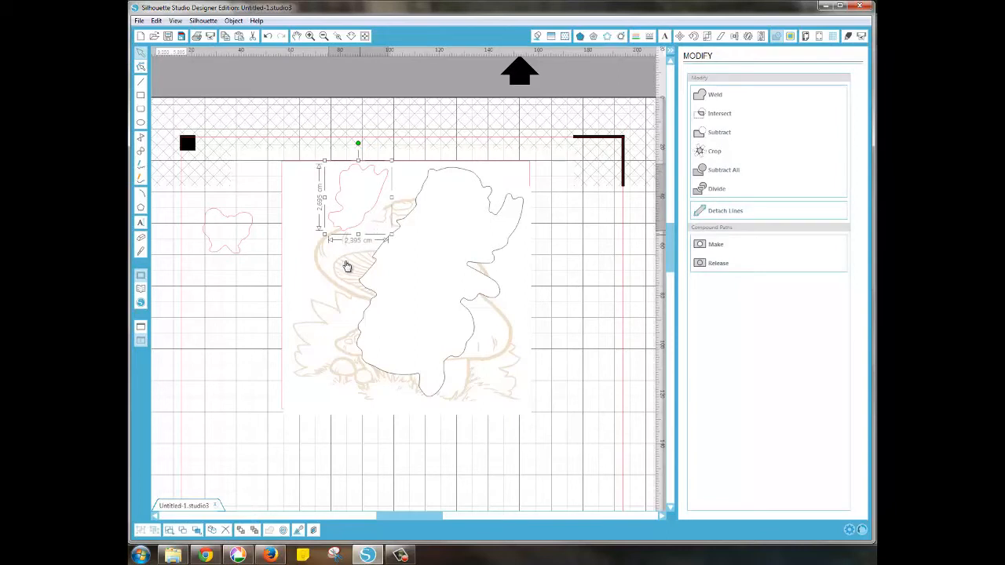
drag(369, 217, 378, 223)
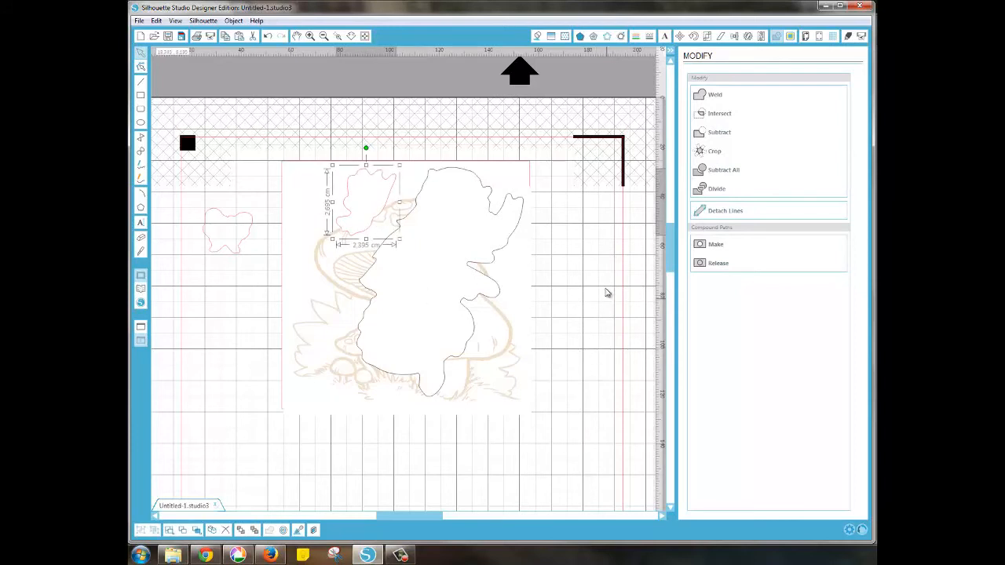
- Give the small piece's outline a brown 0.2 pt line and enable printing of its lines
click(641, 39)
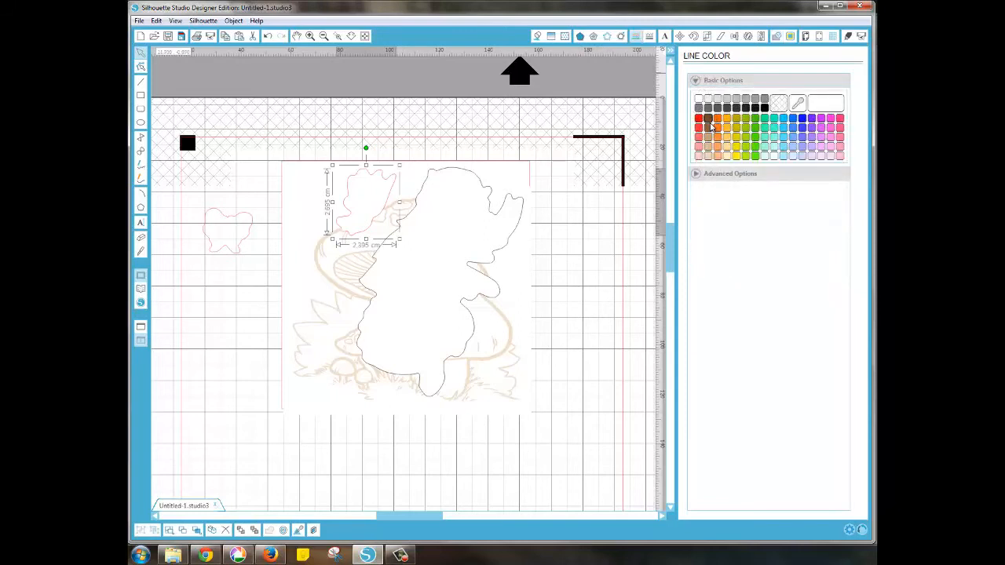
click(649, 37)
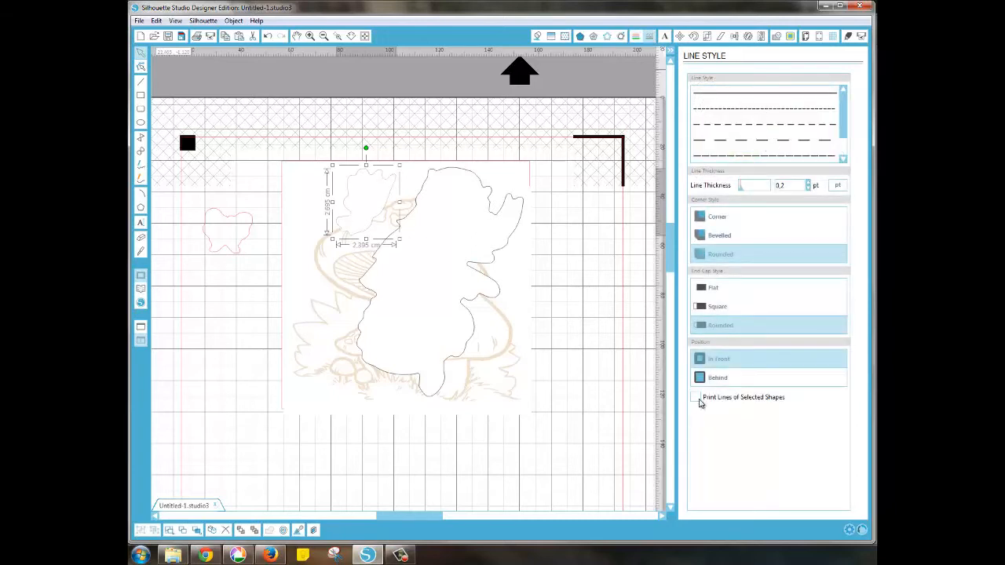
click(547, 458)
- Group the mushroom image with its square and the fairy outlines, and move the design lower on the page
click(340, 334)
drag(340, 334, 287, 162)
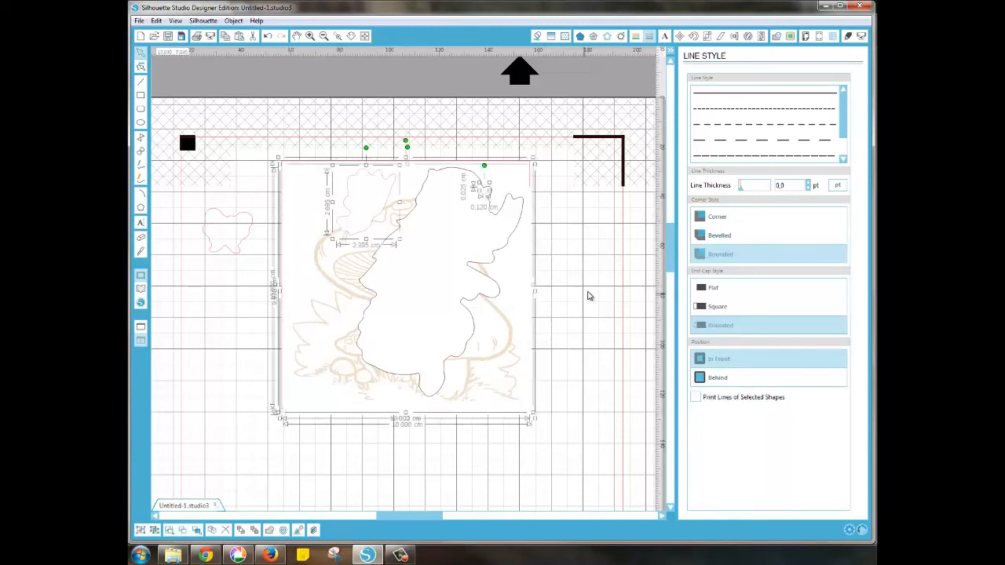
drag(575, 302, 361, 355)
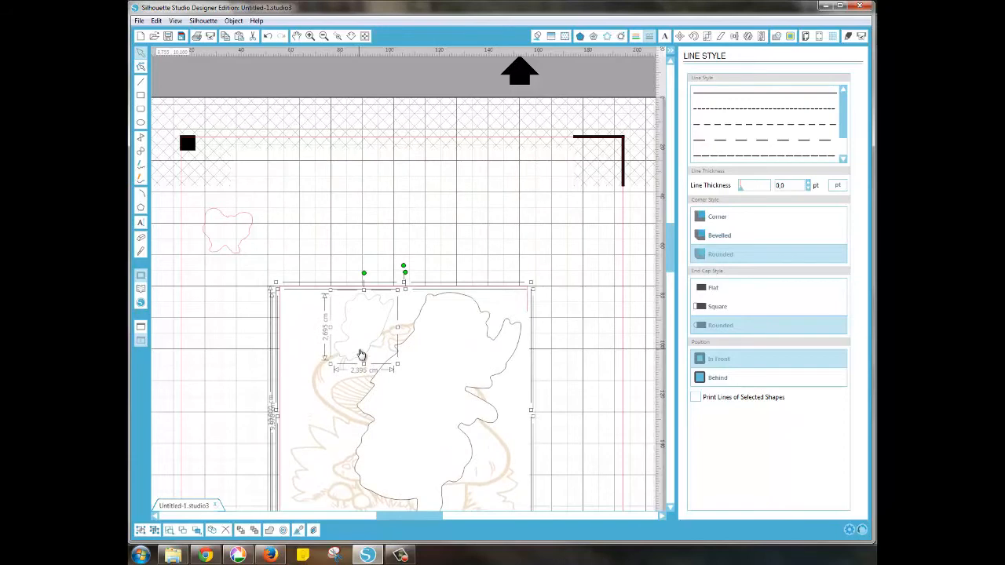
right_click(361, 355)
click(386, 253)
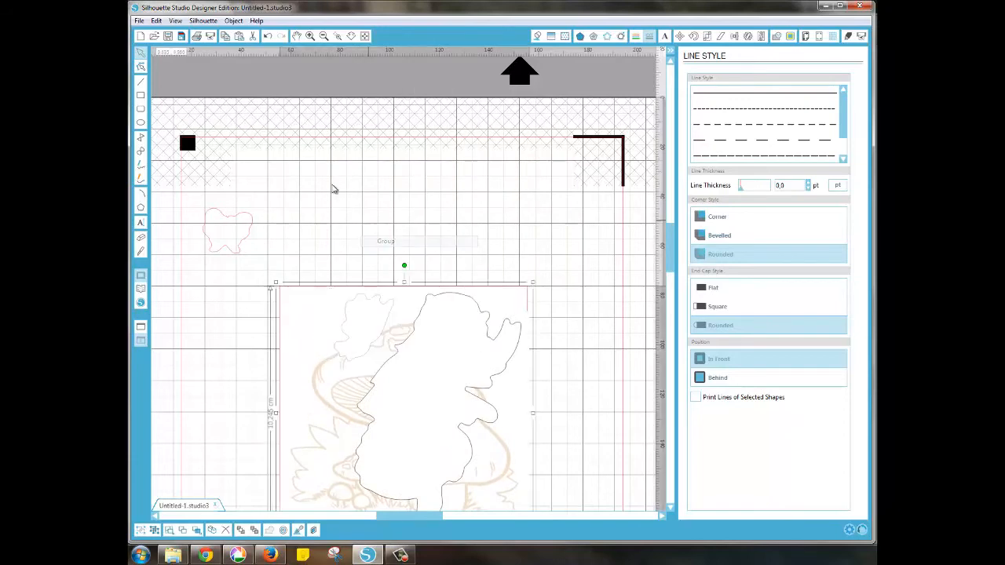
- Delete the tiny stray fragment left above the grouped mushroom design and move the group back near the top of the page
drag(421, 198, 534, 235)
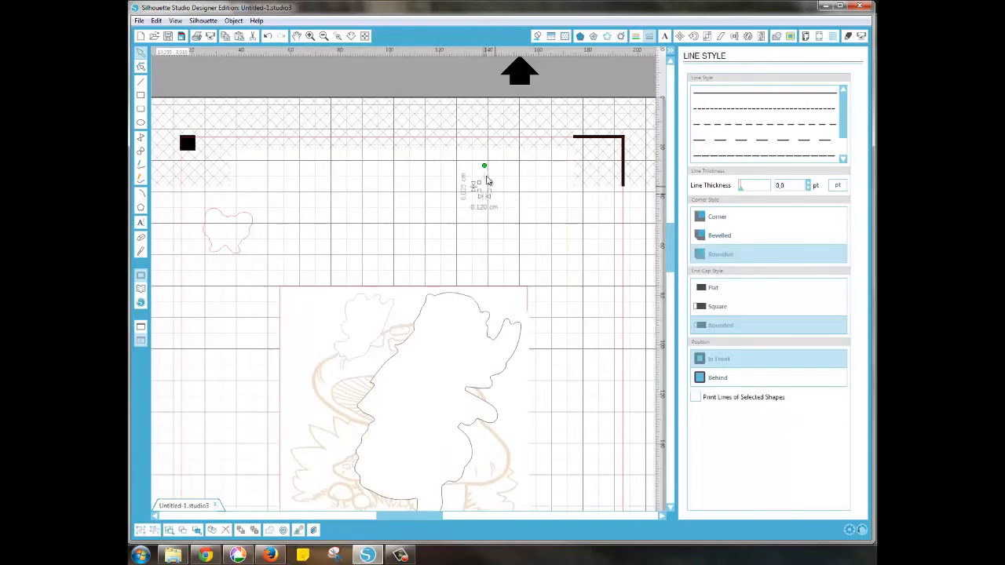
click(484, 248)
drag(468, 291, 457, 180)
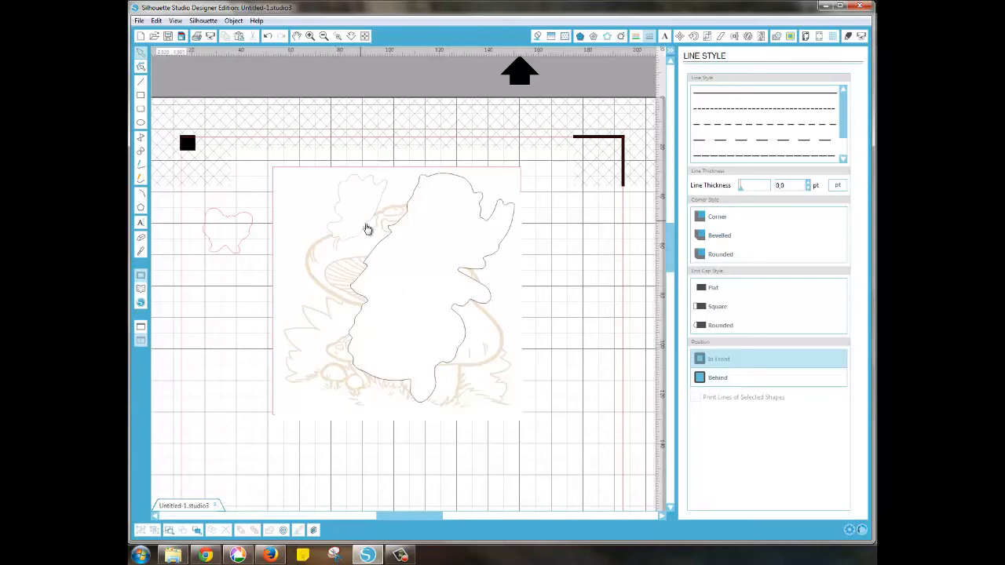
click(380, 202)
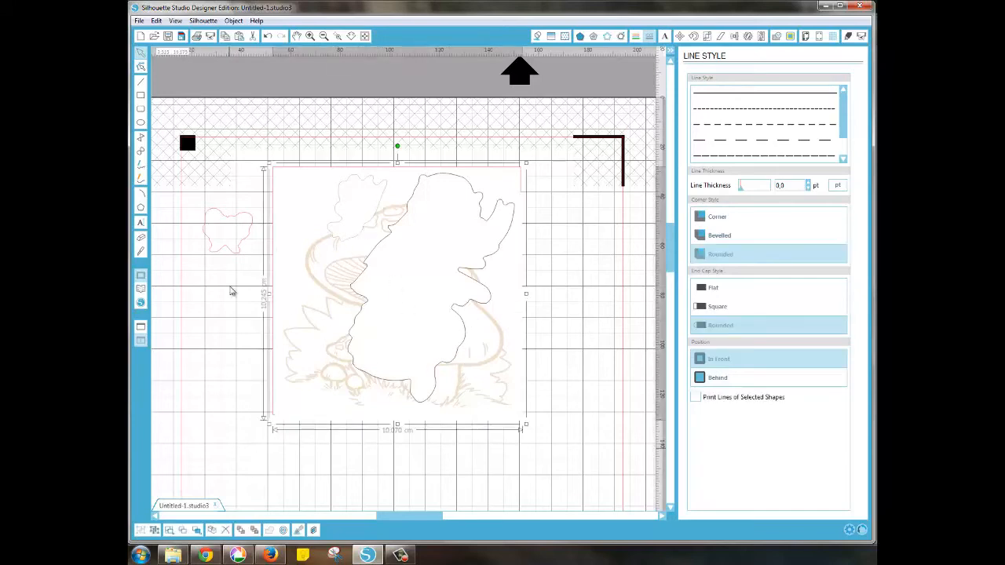
- Shift the spare mushroom image upward beside the page and move the butterfly outline off the page below it
click(364, 37)
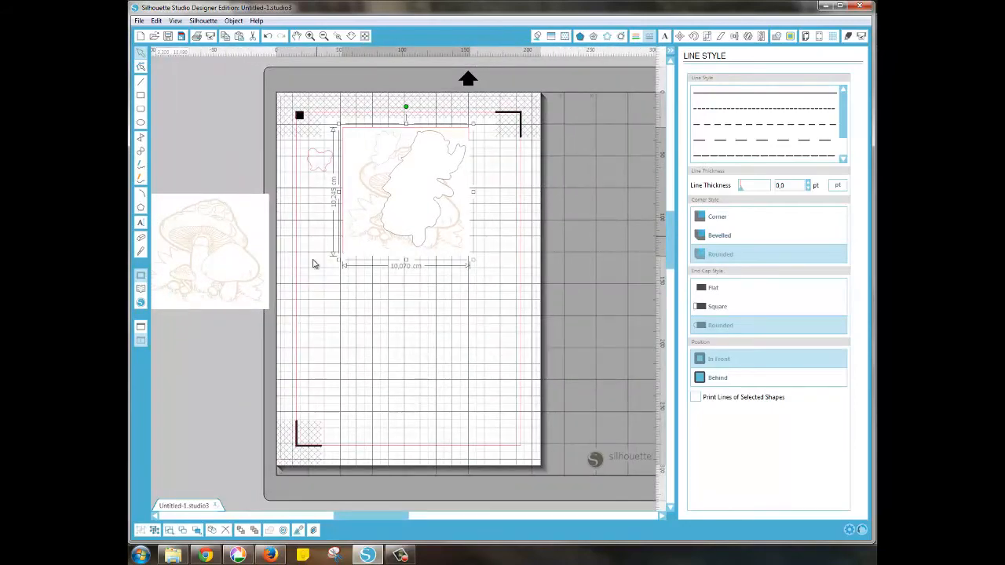
click(307, 263)
mouse_move(233, 220)
mouse_down()
mouse_move(195, 124)
mouse_move(225, 149)
mouse_up()
drag(325, 170, 204, 271)
click(234, 284)
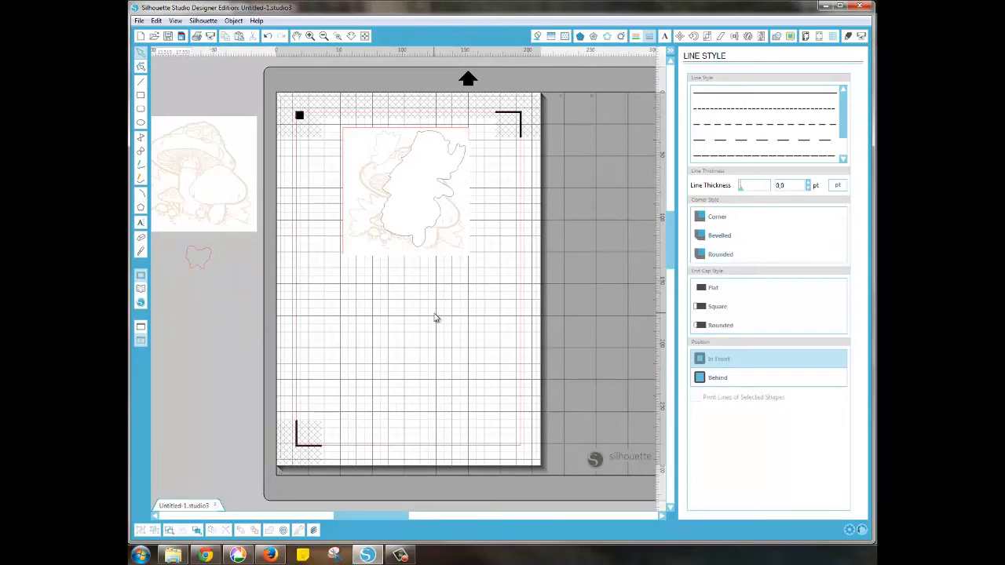
- Duplicate the grouped mushroom design and place the copy directly below the original on the page
click(408, 188)
click(212, 532)
mouse_move(436, 219)
mouse_down()
mouse_move(432, 391)
mouse_move(427, 356)
mouse_up()
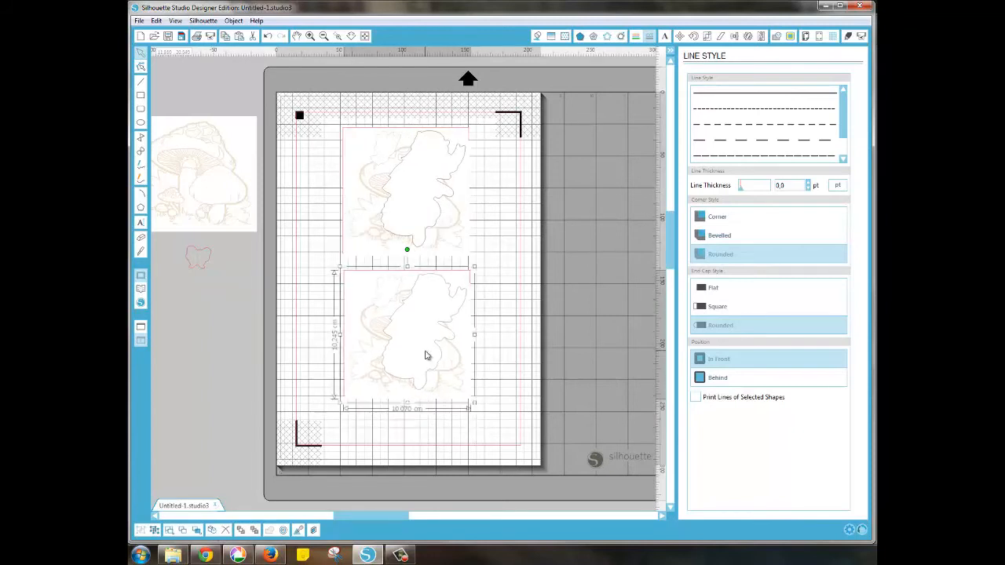
click(499, 256)
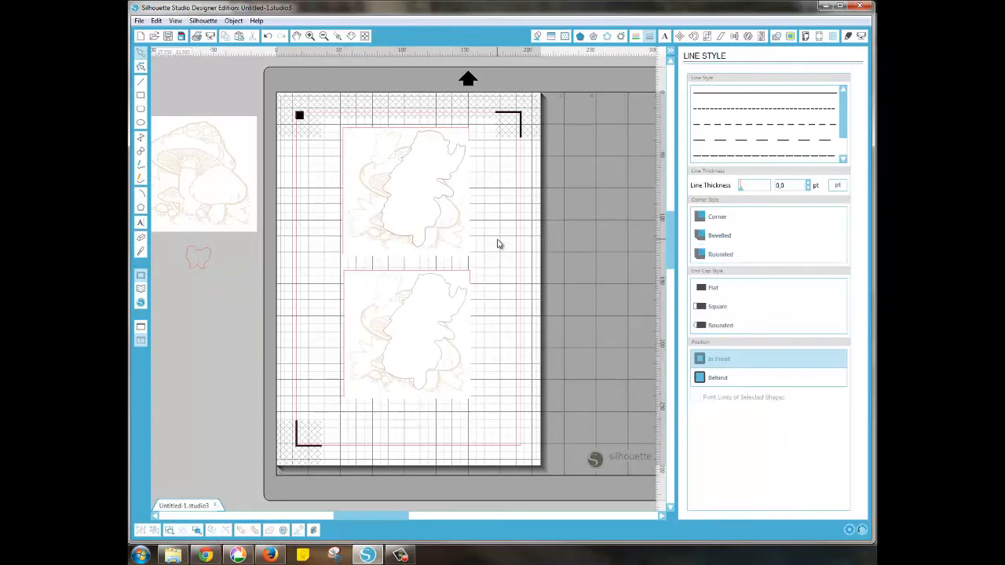